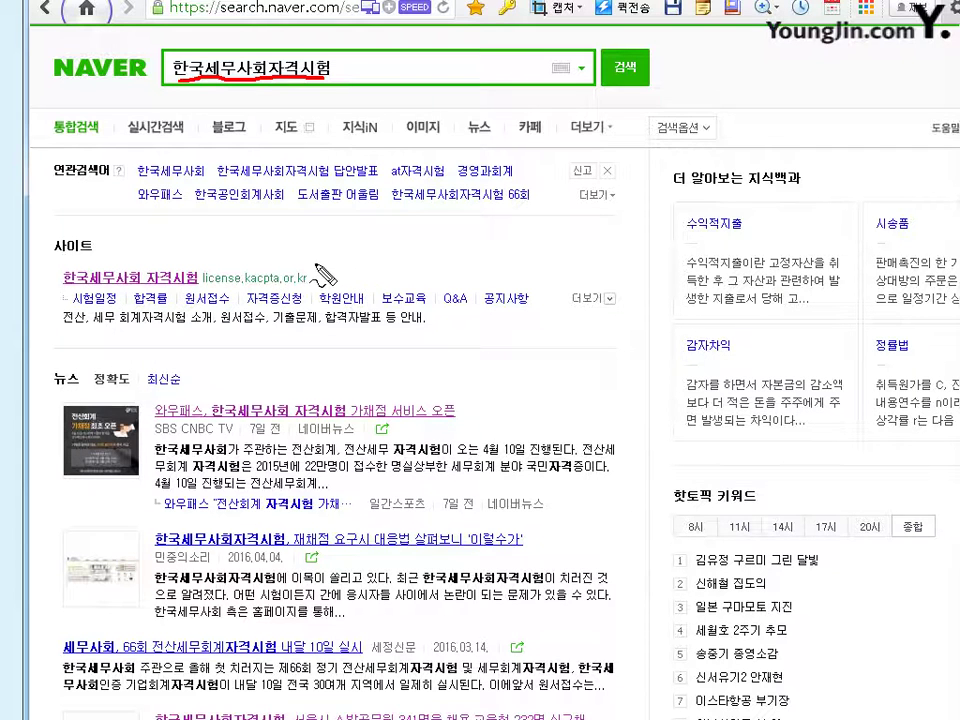
- Open the 한국세무사회 자격시험 site from the search results and locate its KcLep 수험용 프로그램 download
{"action": "mouse_move", "coordinate": [312, 268]}
{"action": "left_mouse_down"}
{"action": "mouse_move", "coordinate": [317, 276]}
{"action": "mouse_move", "coordinate": [347, 242]}
{"action": "left_mouse_up"}
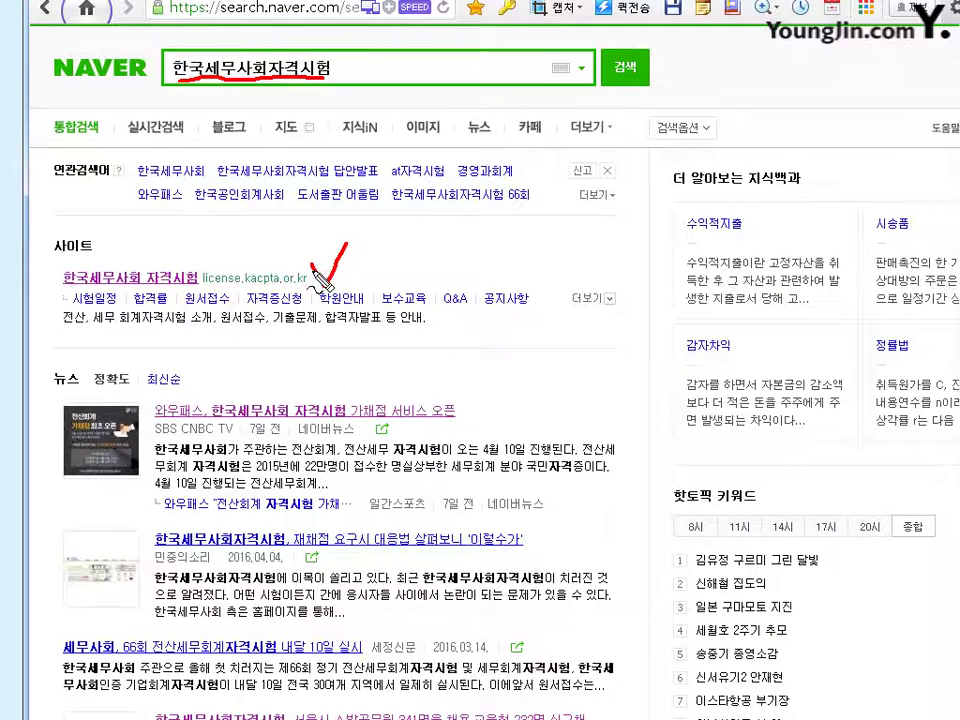
{"action": "key", "text": "Escape"}
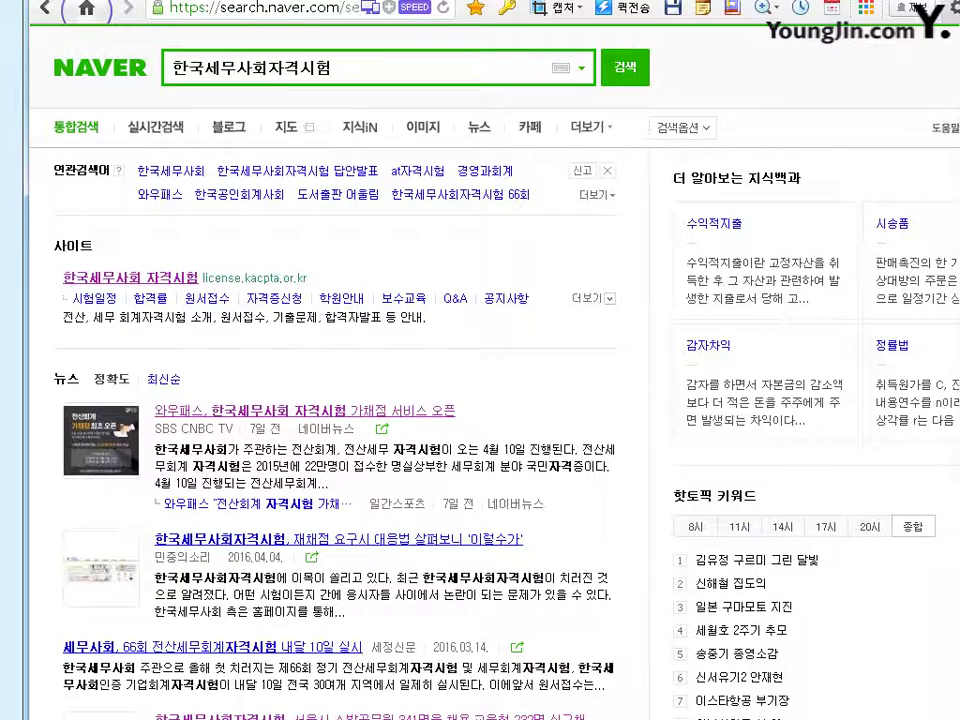
{"action": "left_click", "coordinate": [130, 277]}
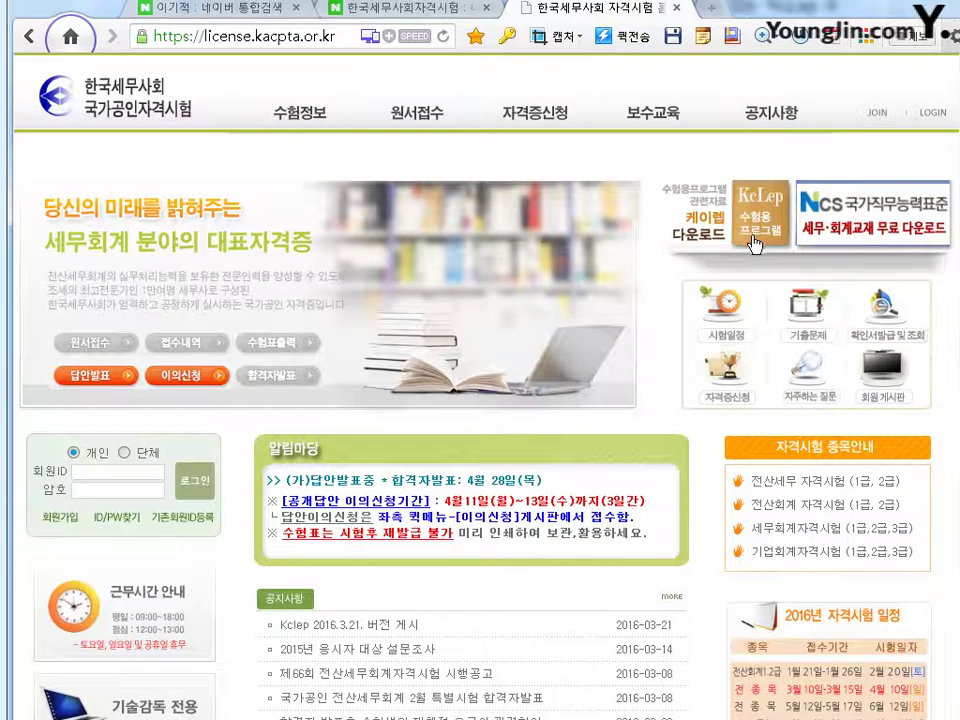
{"action": "left_click", "coordinate": [757, 244]}
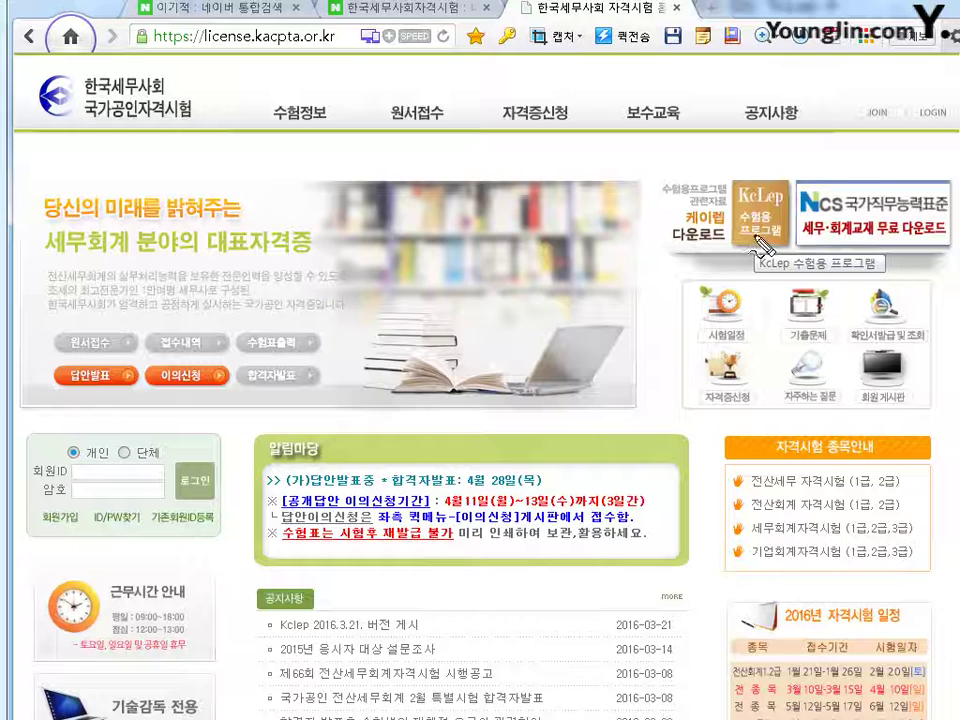
{"action": "mouse_move", "coordinate": [745, 188]}
{"action": "left_mouse_down"}
{"action": "mouse_move", "coordinate": [755, 250]}
{"action": "mouse_move", "coordinate": [792, 210]}
{"action": "mouse_move", "coordinate": [735, 200]}
{"action": "mouse_move", "coordinate": [812, 228]}
{"action": "mouse_move", "coordinate": [760, 262]}
{"action": "mouse_move", "coordinate": [728, 180]}
{"action": "mouse_move", "coordinate": [806, 228]}
{"action": "left_mouse_up"}
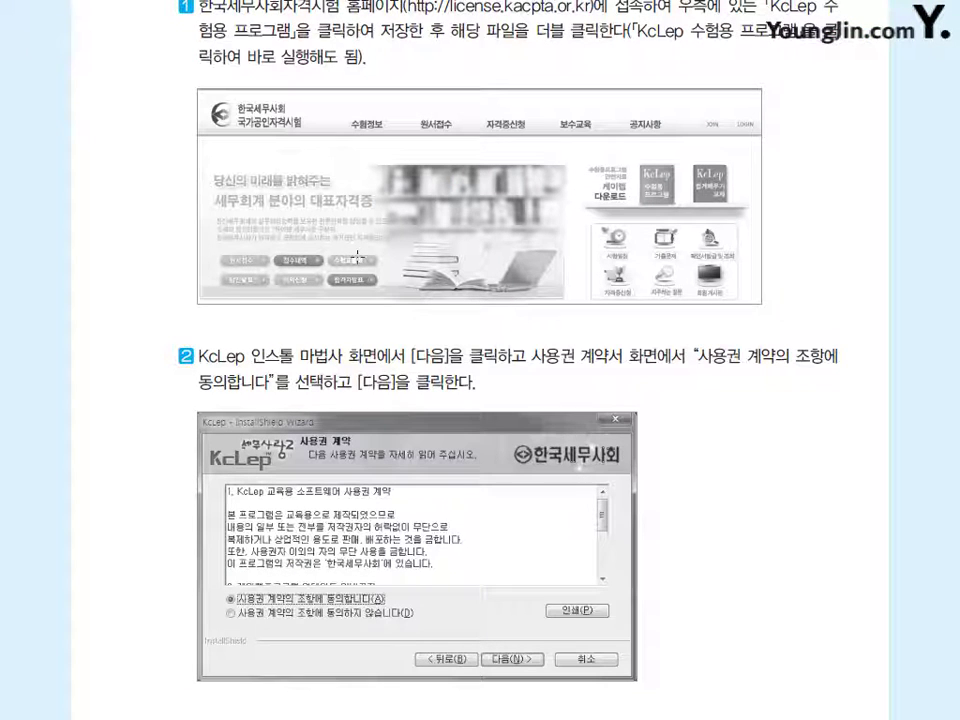
- Review the textbook's KcLep installation instructions from the licence agreement through the install wizard's completion screen
{"action": "scroll", "coordinate": [483, 360], "scroll_direction": "down", "scroll_amount": 5}
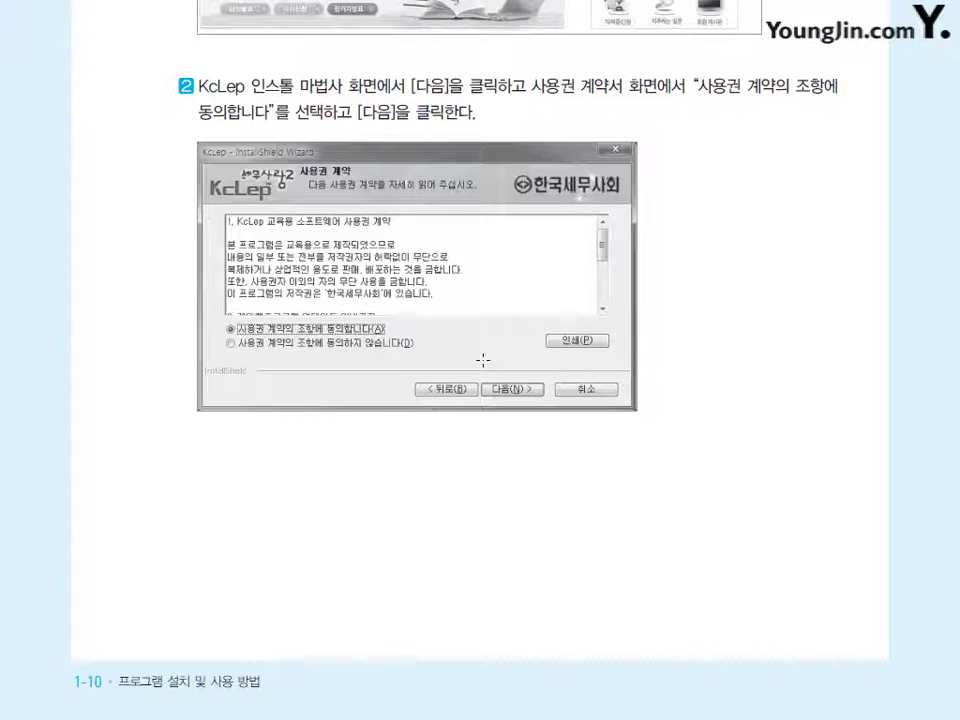
{"action": "scroll", "coordinate": [525, 407], "scroll_direction": "down", "scroll_amount": 4}
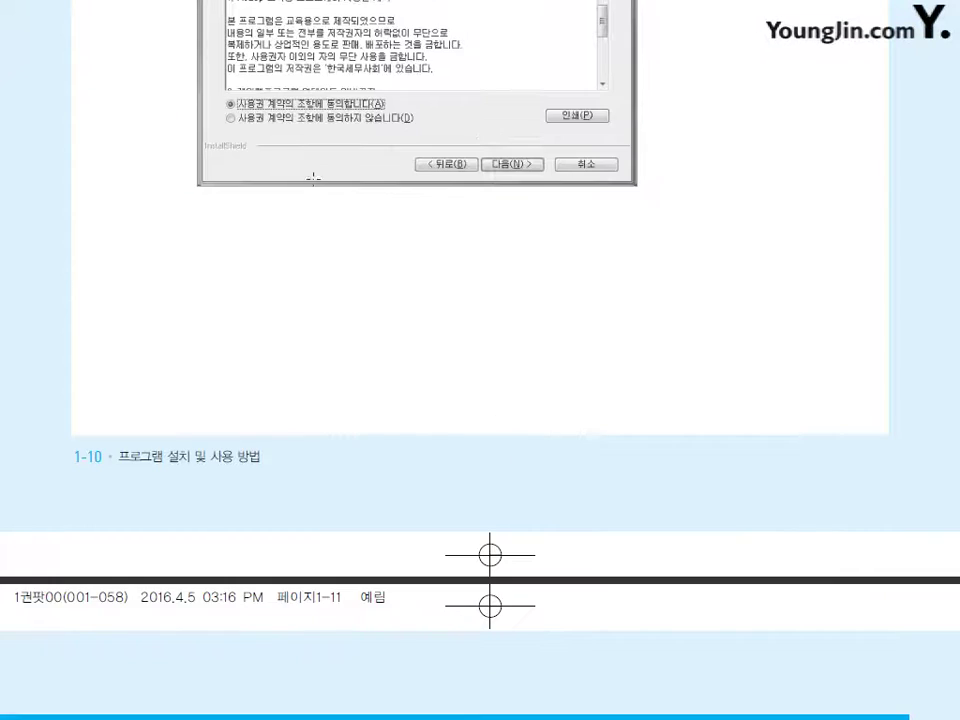
{"action": "scroll", "coordinate": [500, 375], "scroll_direction": "down", "scroll_amount": 12}
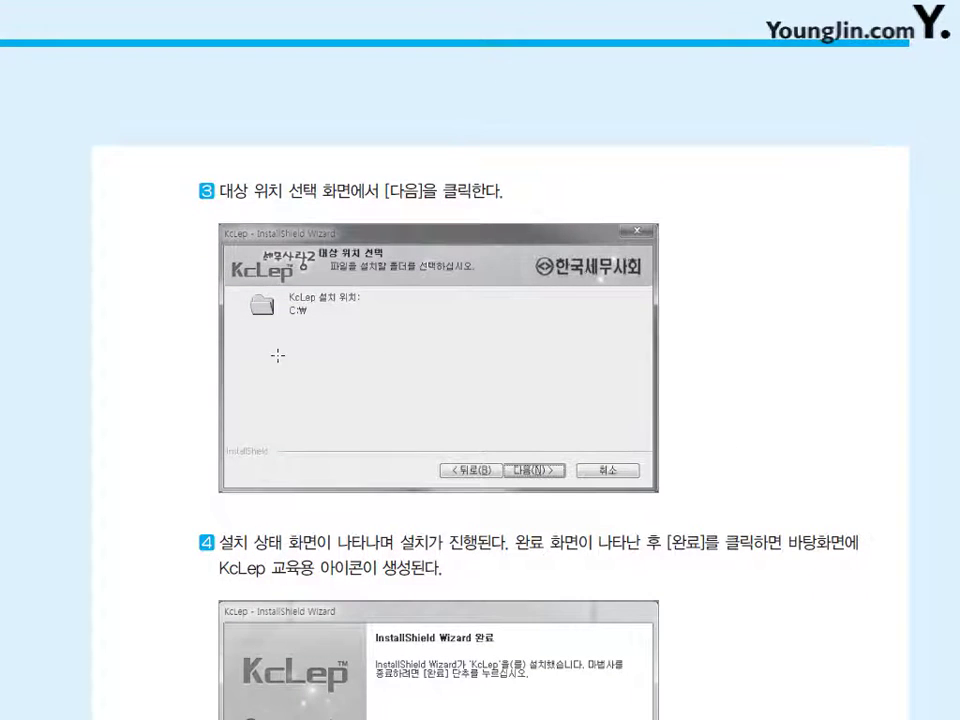
{"action": "scroll", "coordinate": [376, 404], "scroll_direction": "down", "scroll_amount": 3}
{"action": "scroll", "coordinate": [376, 404], "scroll_direction": "down", "scroll_amount": 4}
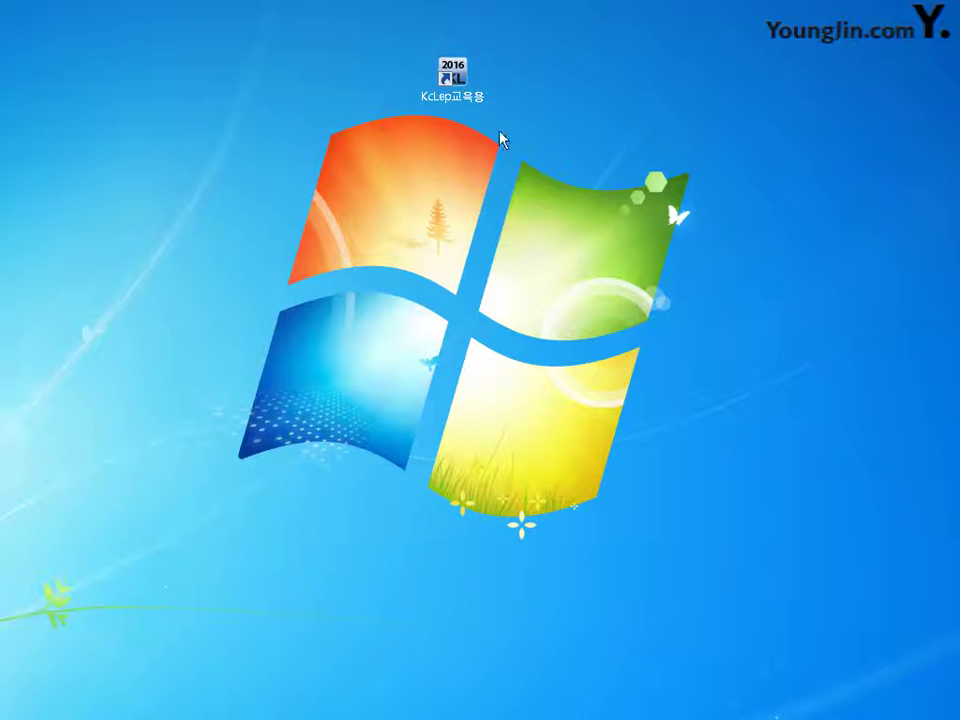
- Reposition the KcLep교육용 desktop shortcut, launch the program and set the login level (급수선택) to 전산세무2급
{"action": "left_click_drag", "start_coordinate": [462, 88], "coordinate": [250, 165]}
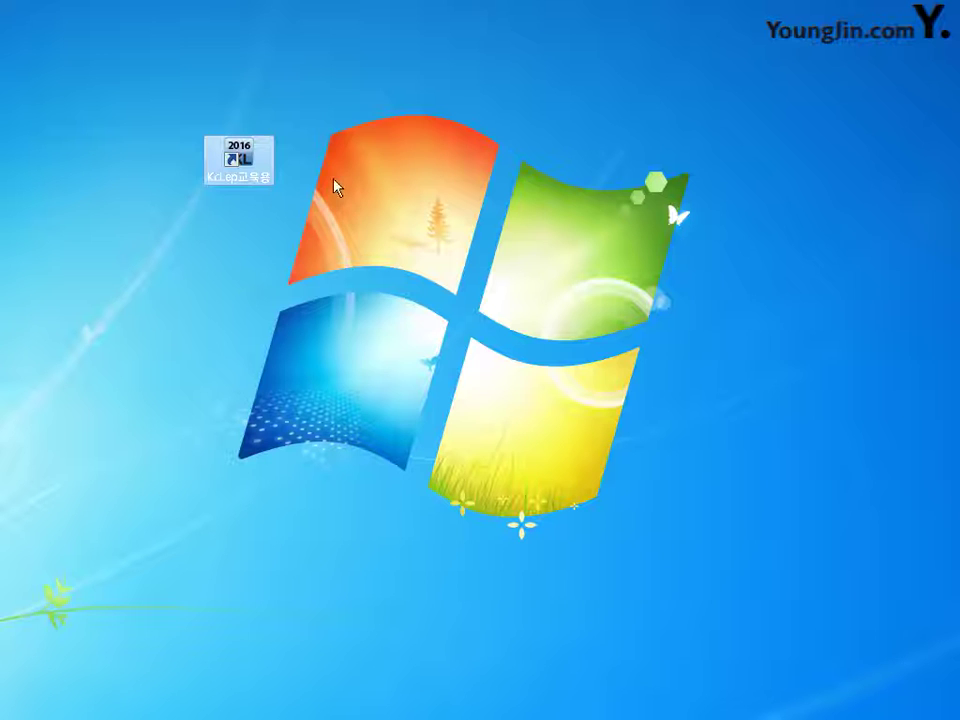
{"action": "double_click", "coordinate": [243, 163]}
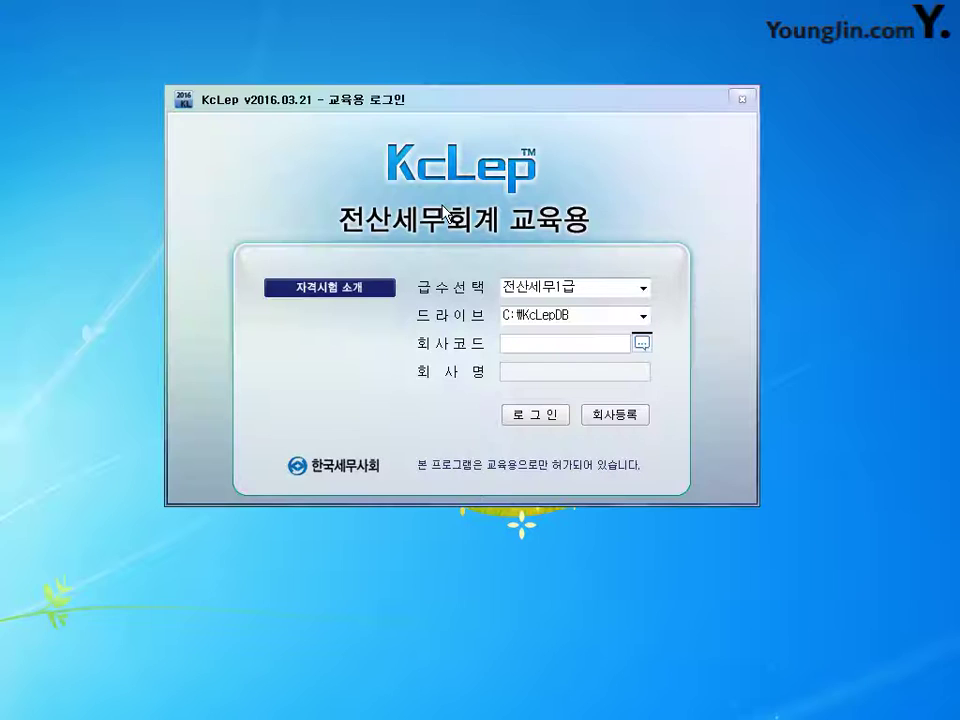
{"action": "left_click", "coordinate": [643, 289]}
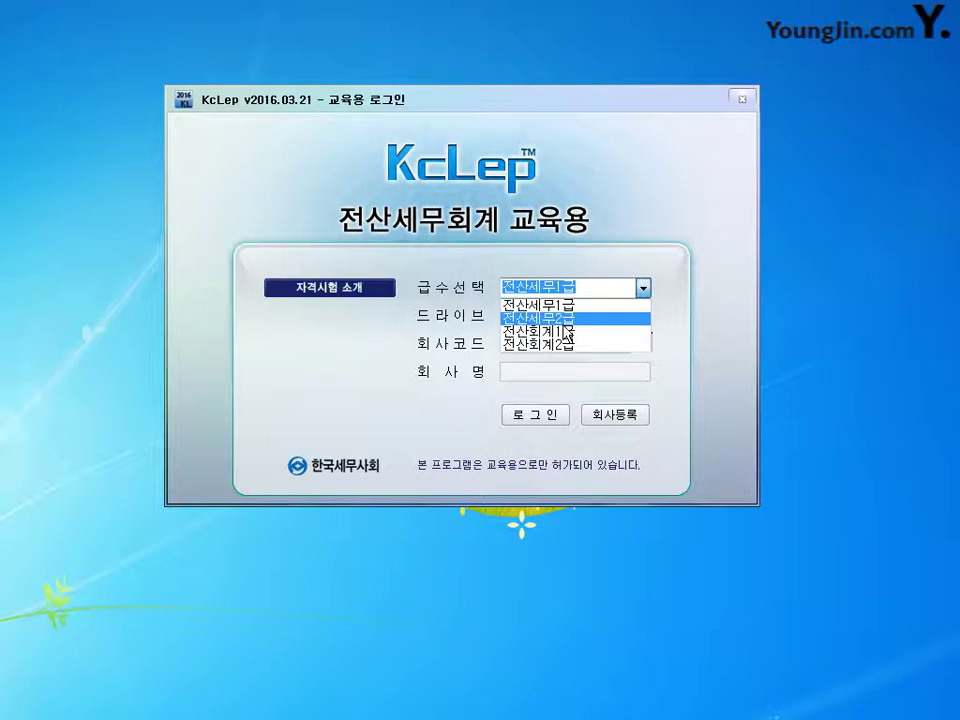
{"action": "left_click", "coordinate": [535, 318]}
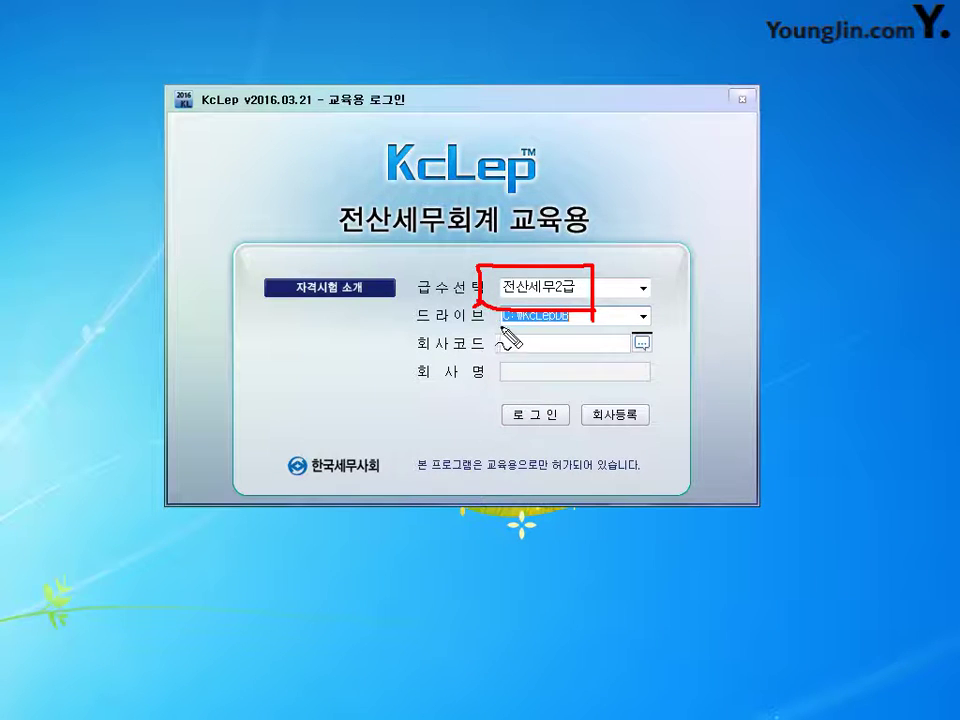
{"action": "mouse_move", "coordinate": [572, 320]}
{"action": "left_mouse_down"}
{"action": "mouse_move", "coordinate": [492, 321]}
{"action": "mouse_move", "coordinate": [574, 311]}
{"action": "left_mouse_up"}
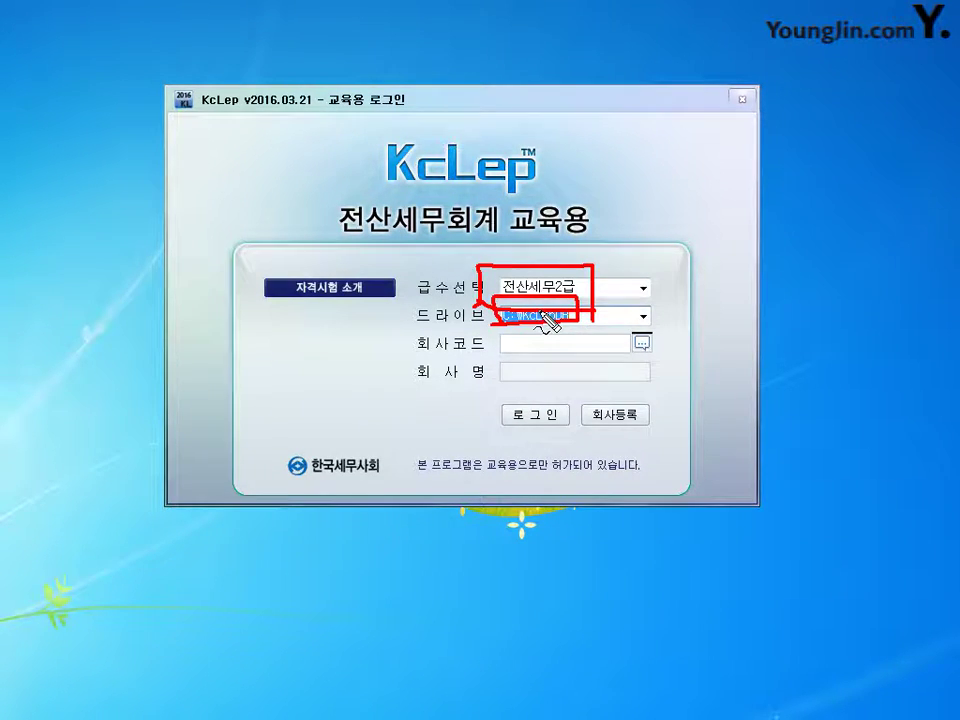
{"action": "left_click_drag", "start_coordinate": [415, 327], "coordinate": [498, 321]}
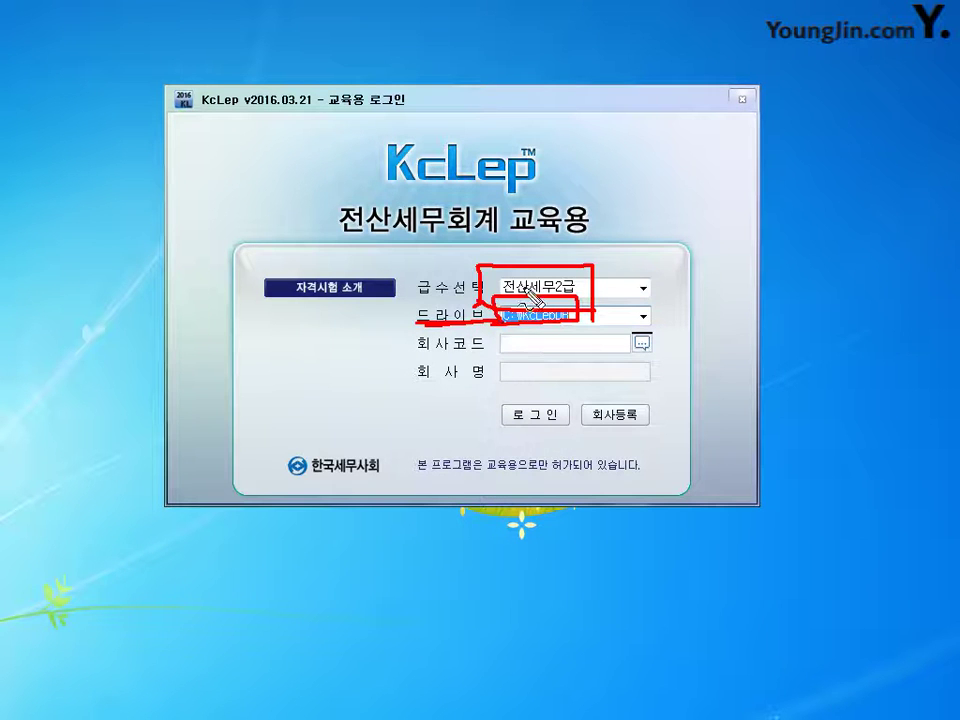
{"action": "key", "text": "Escape"}
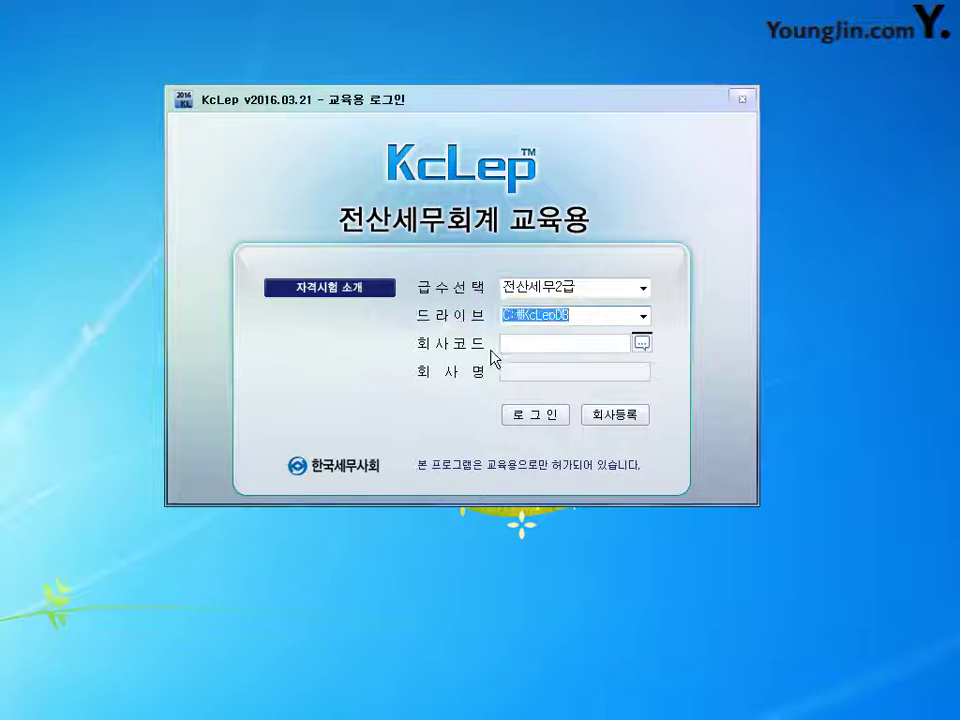
- Check the company code list (회사코드도움) and the 회사등록 form, closing both without entering anything
{"action": "left_click", "coordinate": [641, 343]}
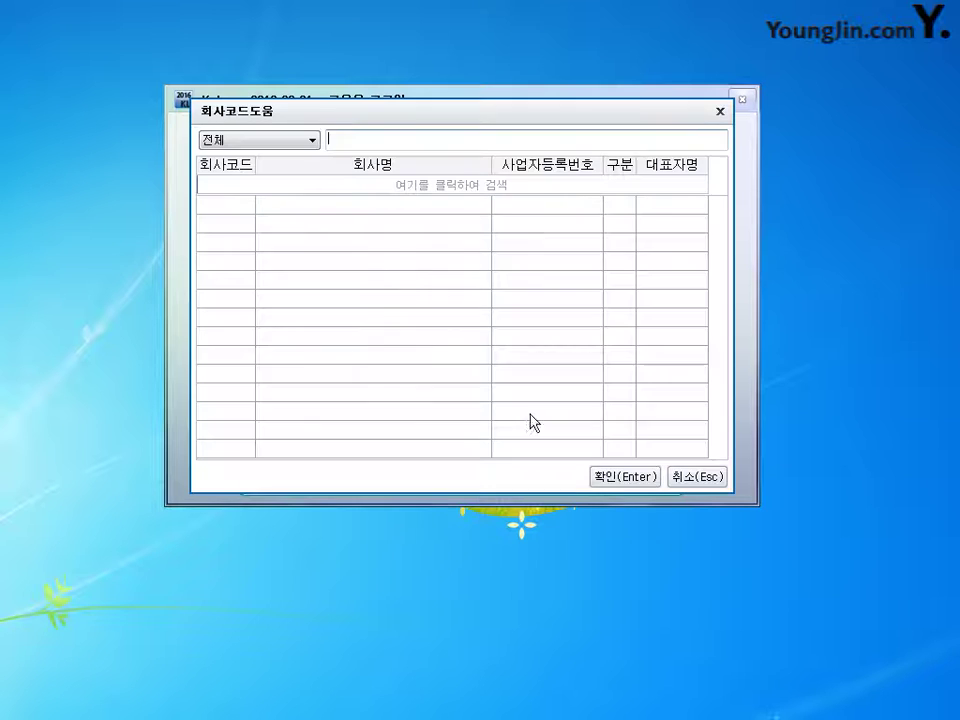
{"action": "left_click", "coordinate": [690, 478]}
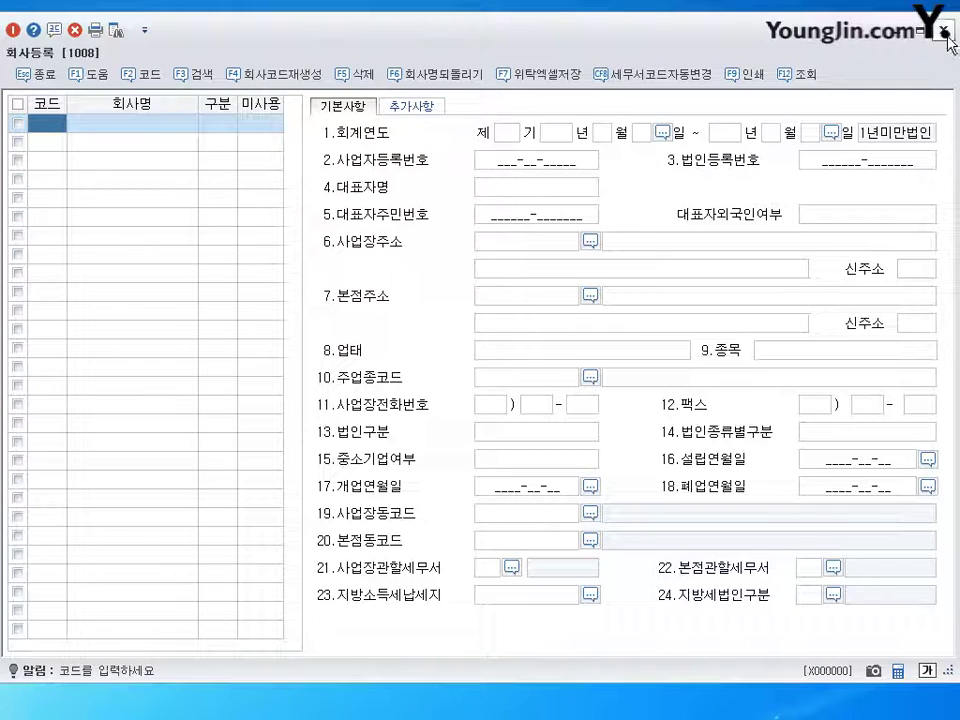
{"action": "left_click", "coordinate": [946, 38]}
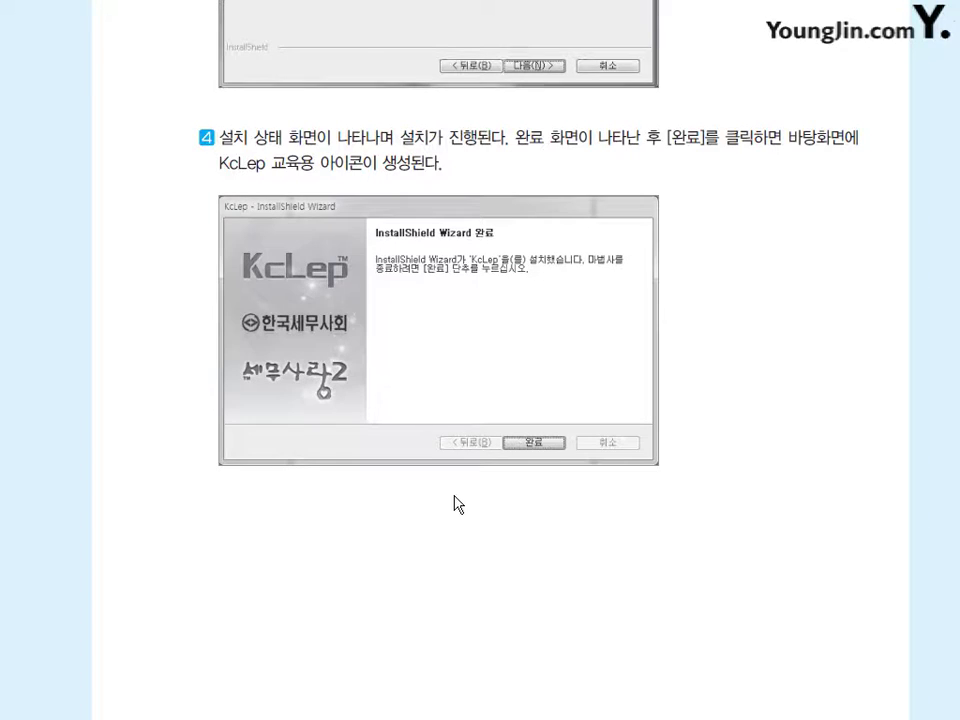
- Find STEP 2 in the textbook on downloading data and starting the program, and examine the 영진닷컴 site address
{"action": "scroll", "coordinate": [455, 505], "scroll_direction": "down", "scroll_amount": 5}
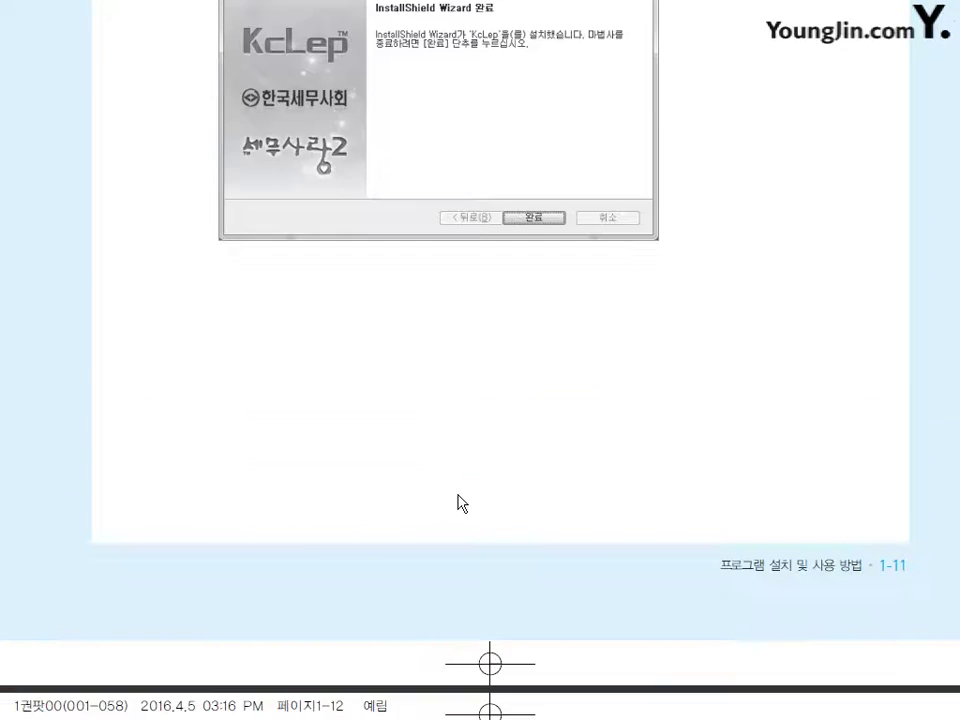
{"action": "scroll", "coordinate": [458, 503], "scroll_direction": "down", "scroll_amount": 10}
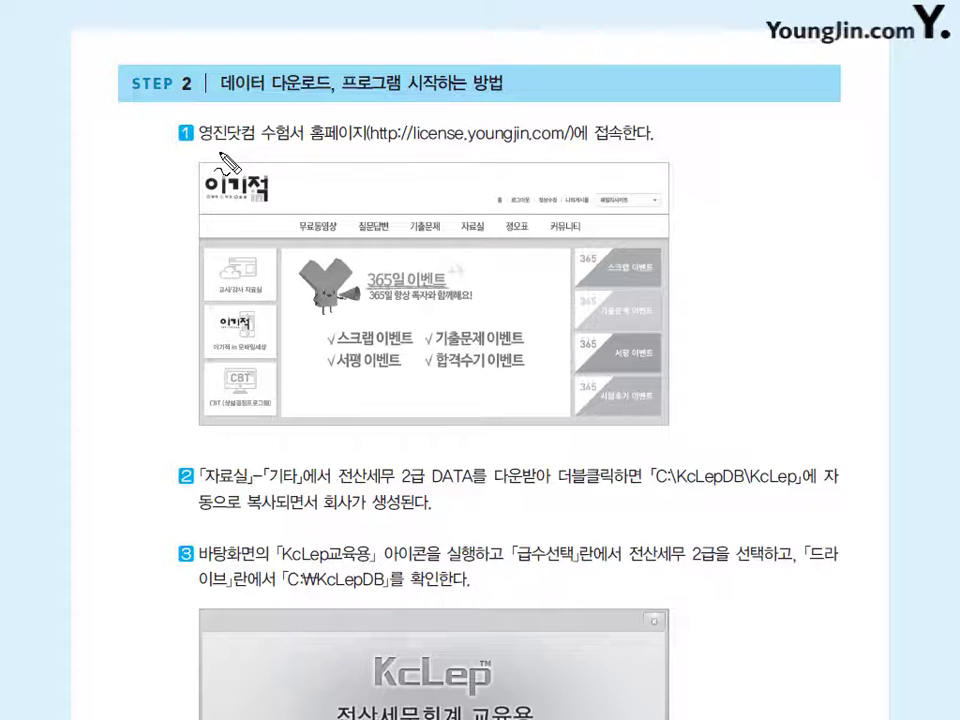
{"action": "left_click_drag", "start_coordinate": [218, 152], "coordinate": [572, 143]}
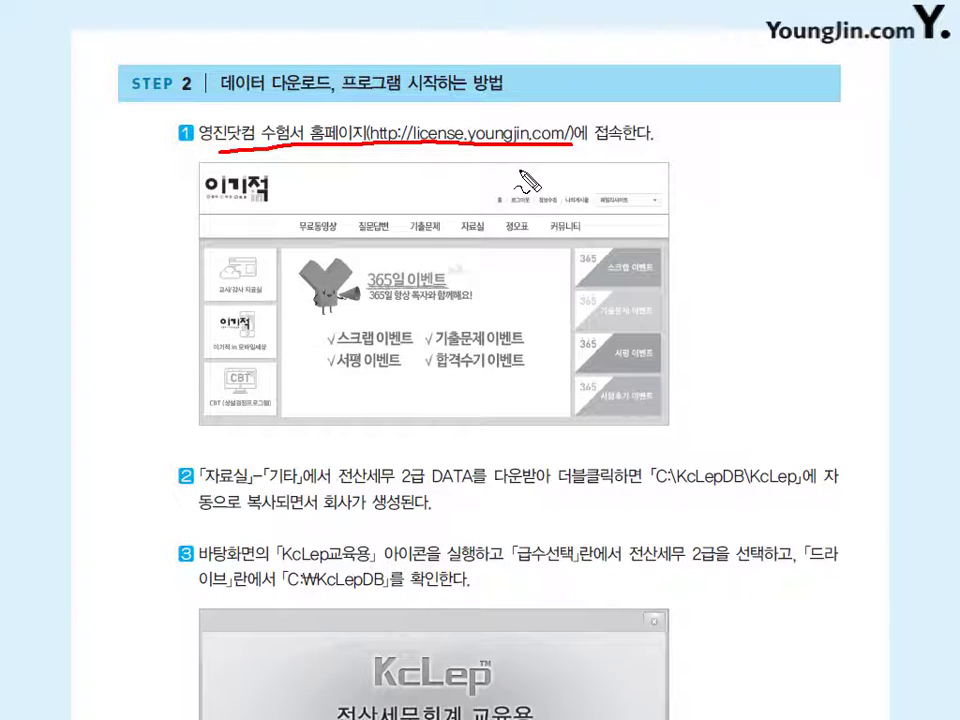
{"action": "key", "text": "Escape"}
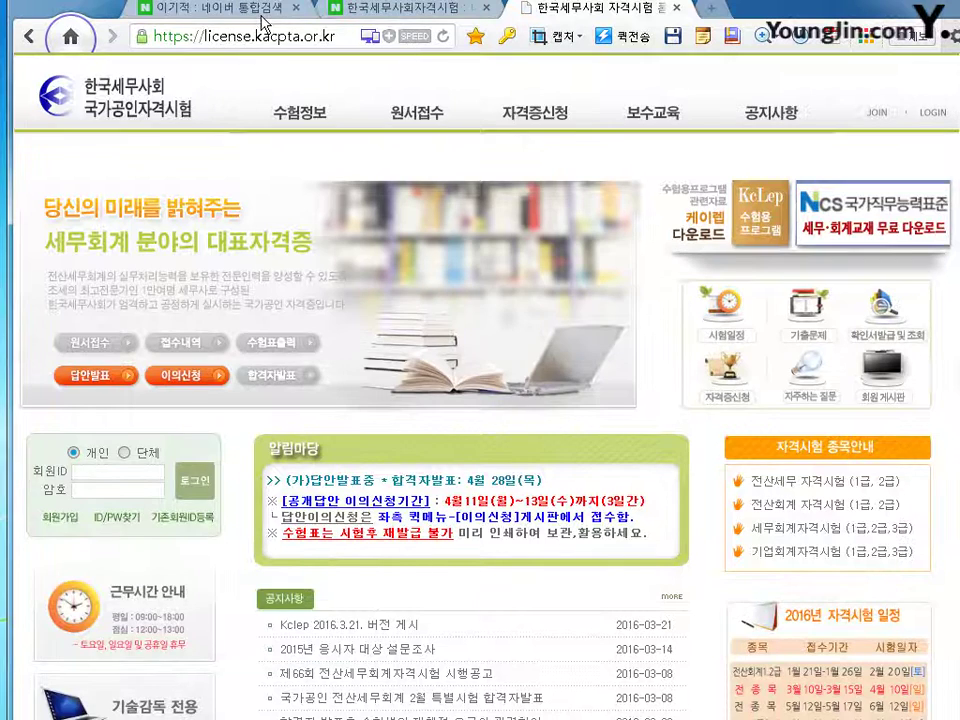
- Return to the 이기적 search results in the browser and open the 영진닷컴 이기적 in site, license.youngjin.com
{"action": "left_click", "coordinate": [259, 14]}
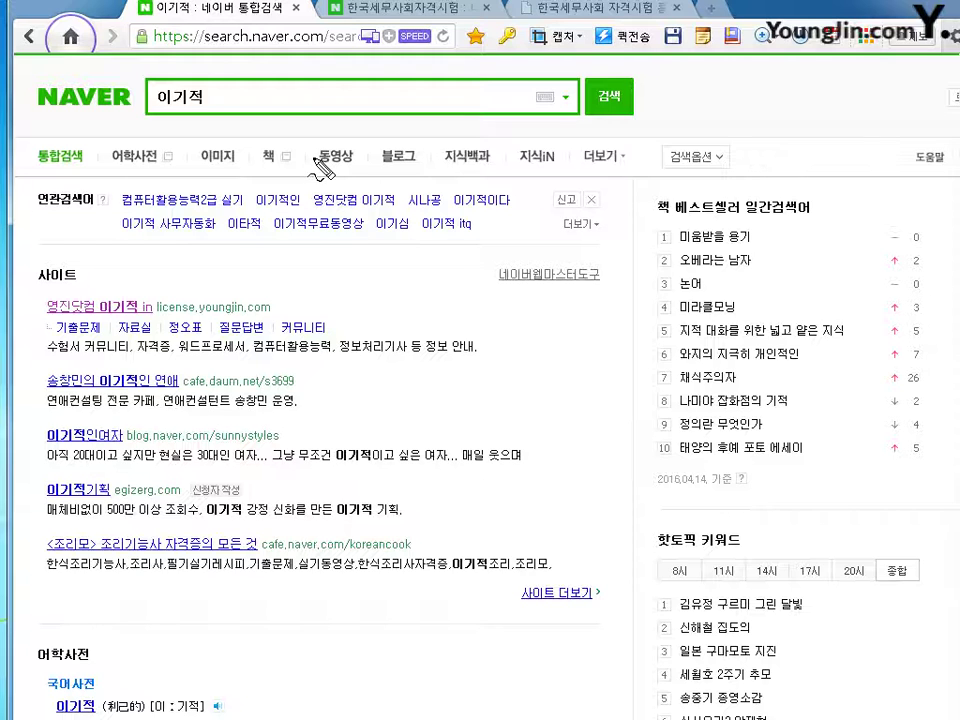
{"action": "mouse_move", "coordinate": [218, 112]}
{"action": "left_mouse_down"}
{"action": "mouse_move", "coordinate": [156, 112]}
{"action": "mouse_move", "coordinate": [236, 113]}
{"action": "left_mouse_up"}
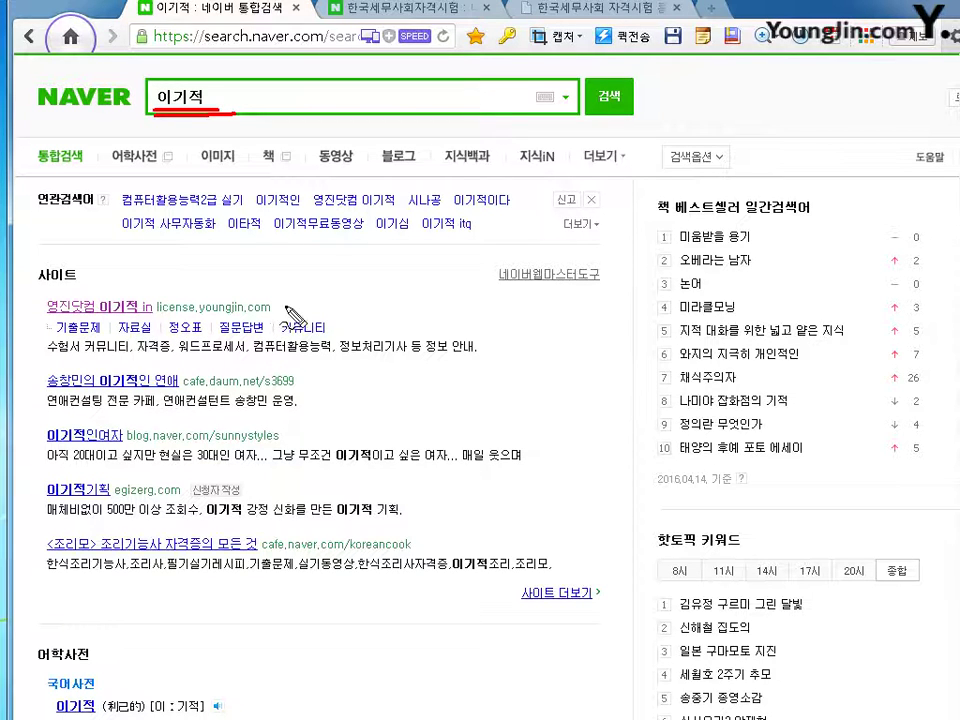
{"action": "left_click_drag", "start_coordinate": [283, 289], "coordinate": [303, 272]}
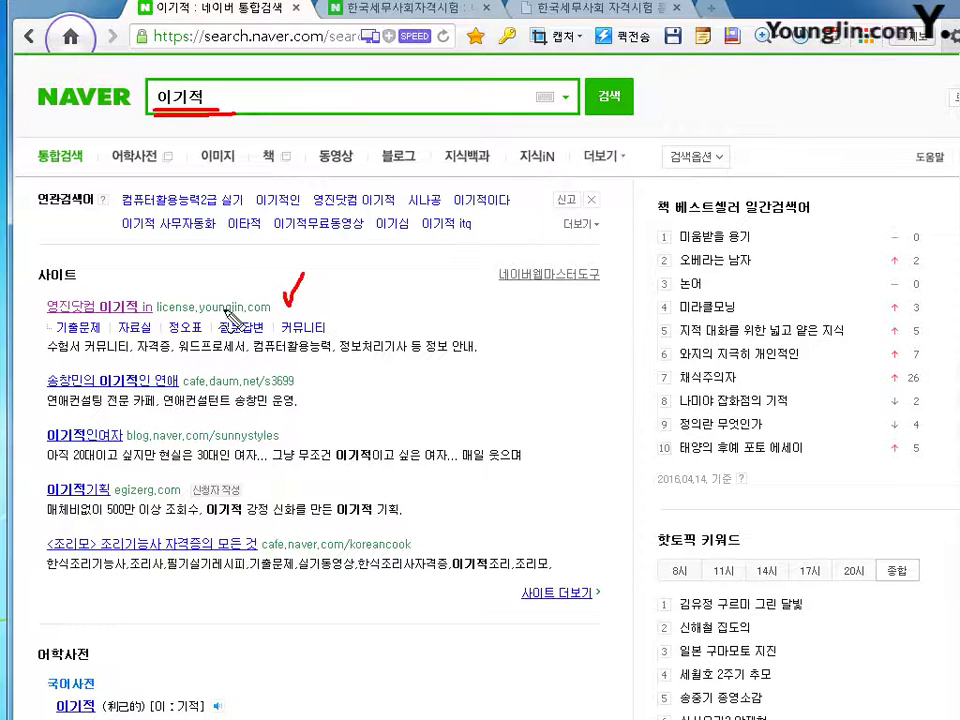
{"action": "key", "text": "Escape"}
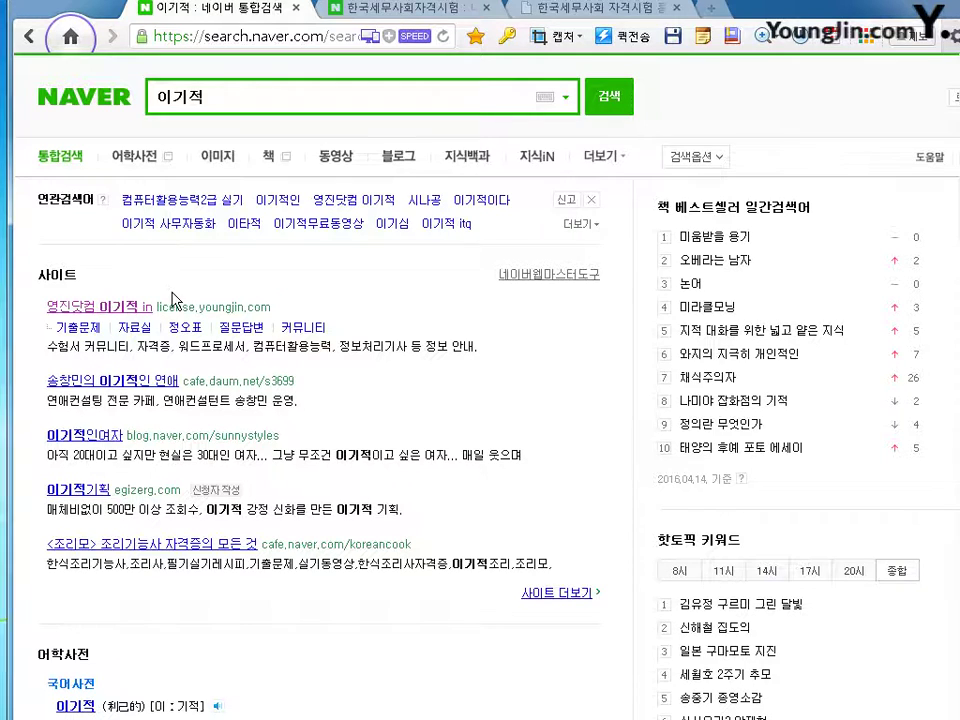
{"action": "left_click", "coordinate": [186, 326]}
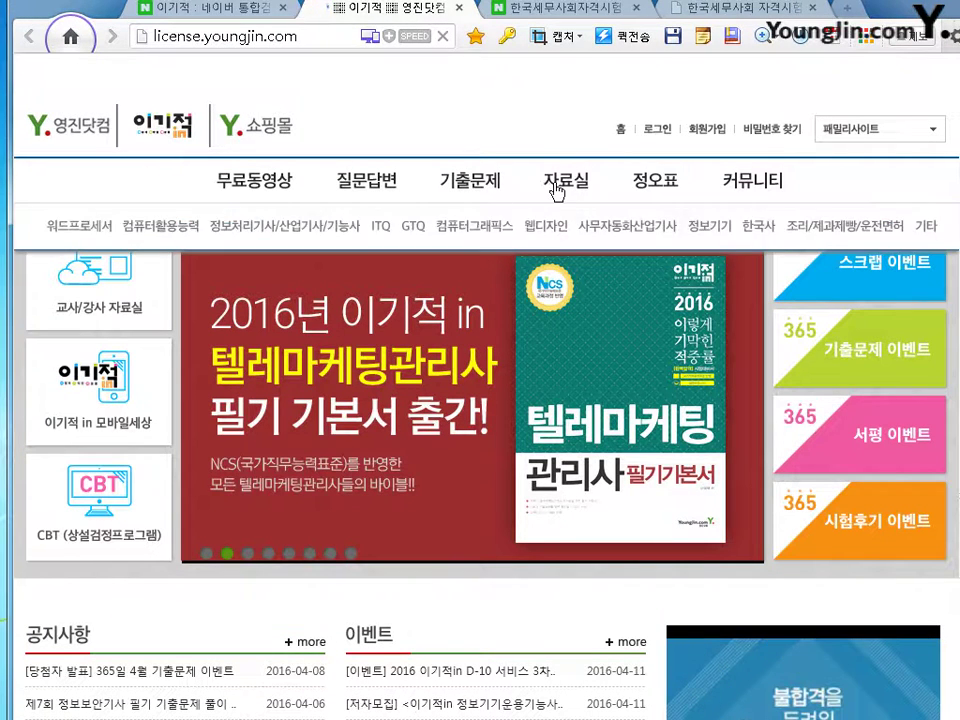
- Examine the 자료실 categories on the 이기적 in site, then close the site
{"action": "mouse_move", "coordinate": [579, 194]}
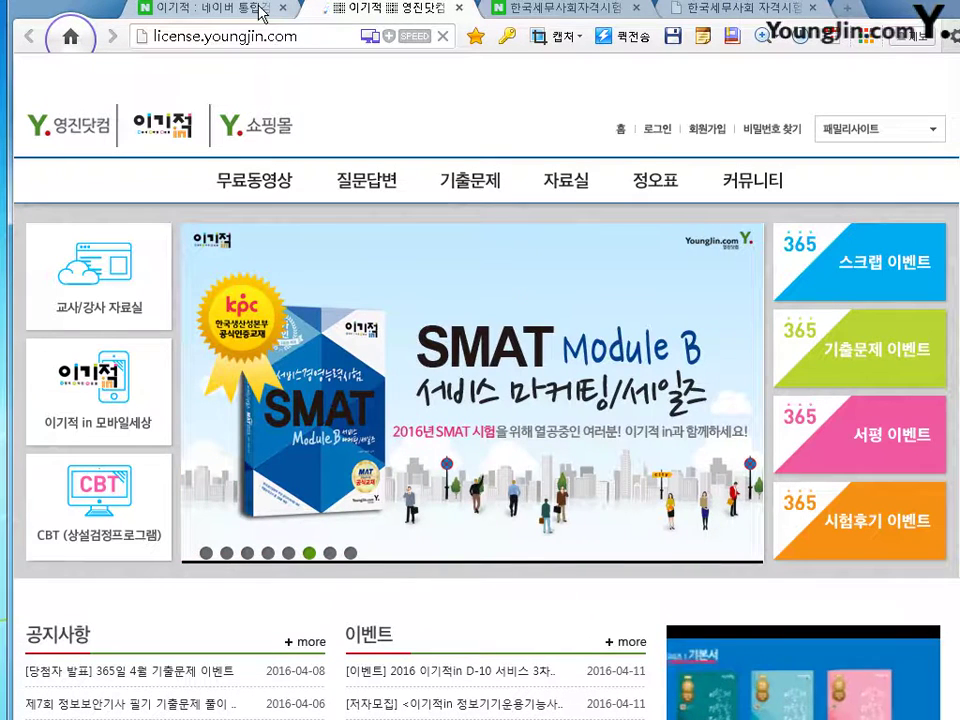
{"action": "mouse_move", "coordinate": [570, 183]}
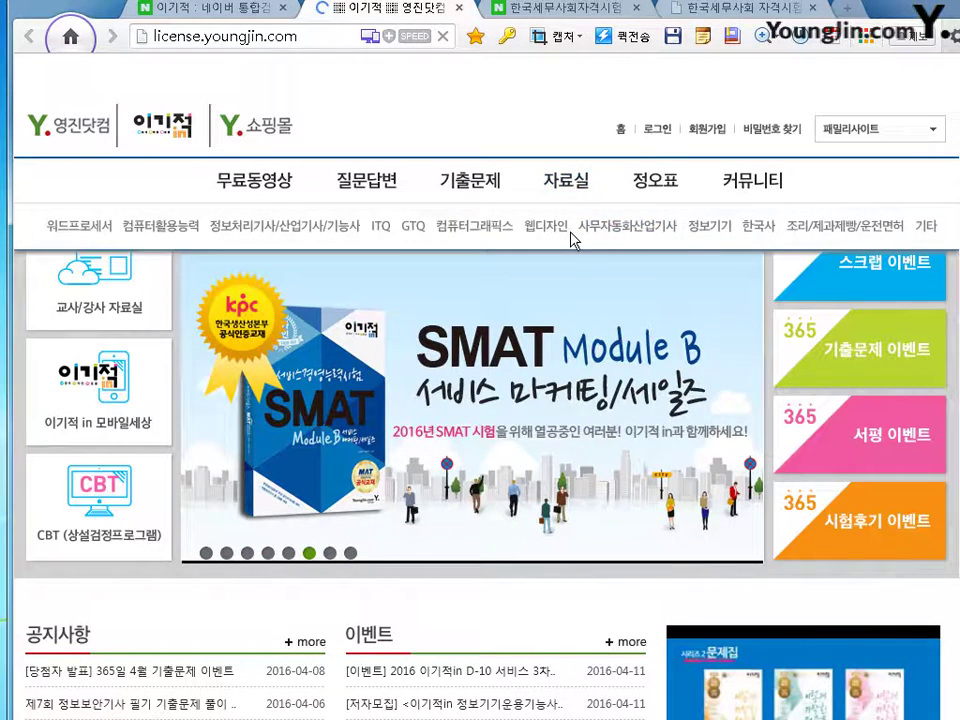
{"action": "left_click", "coordinate": [263, 12]}
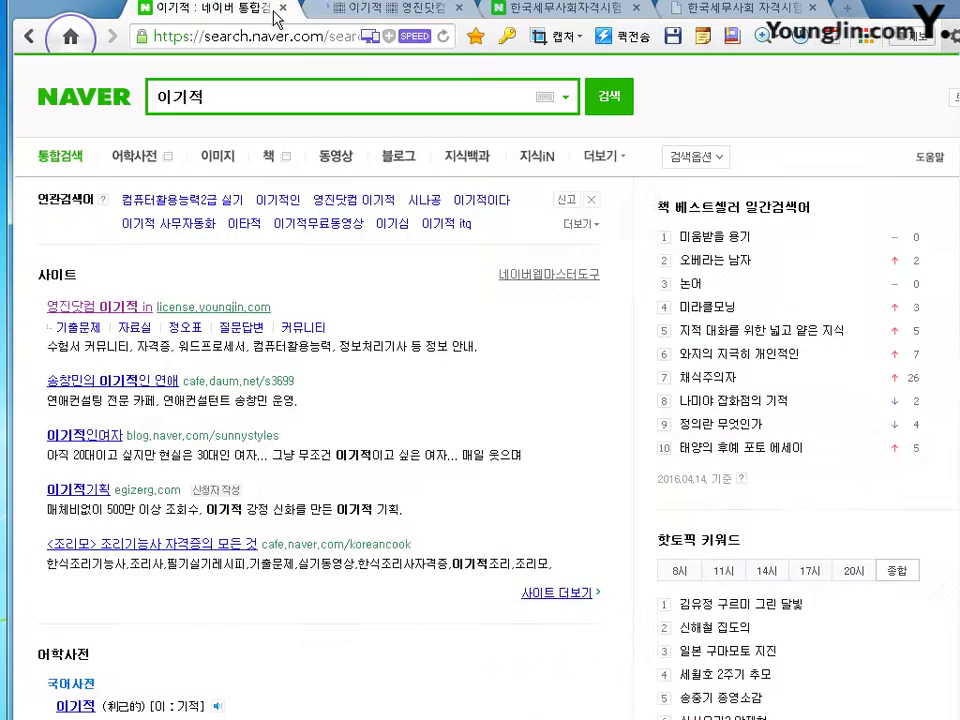
{"action": "left_click", "coordinate": [420, 10]}
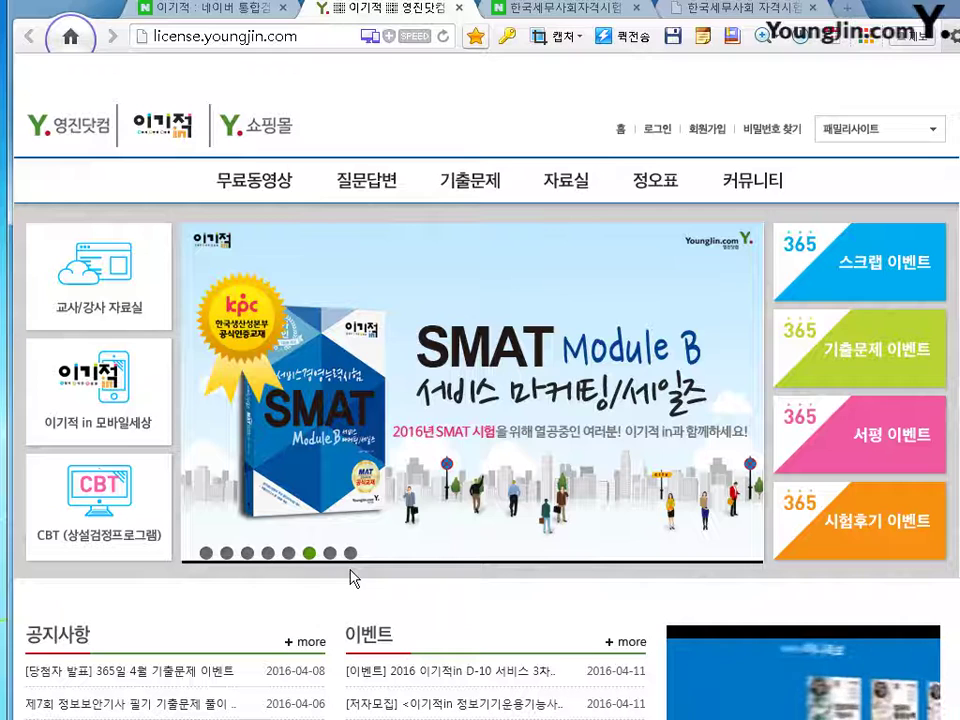
{"action": "left_click", "coordinate": [459, 9]}
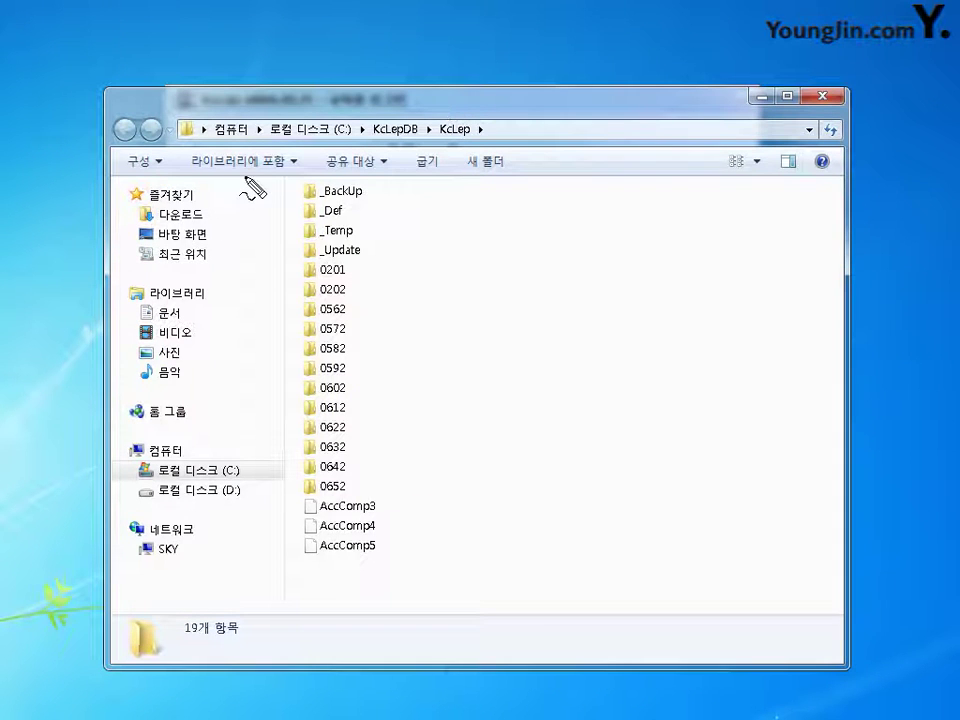
- Examine the C:\KcLepDB\KcLep path and its numbered company folders from 0201 to 0652 in the file explorer
{"action": "left_click_drag", "start_coordinate": [283, 141], "coordinate": [316, 141]}
{"action": "mouse_move", "coordinate": [381, 137]}
{"action": "left_mouse_down"}
{"action": "mouse_move", "coordinate": [370, 138]}
{"action": "mouse_move", "coordinate": [482, 132]}
{"action": "left_mouse_up"}
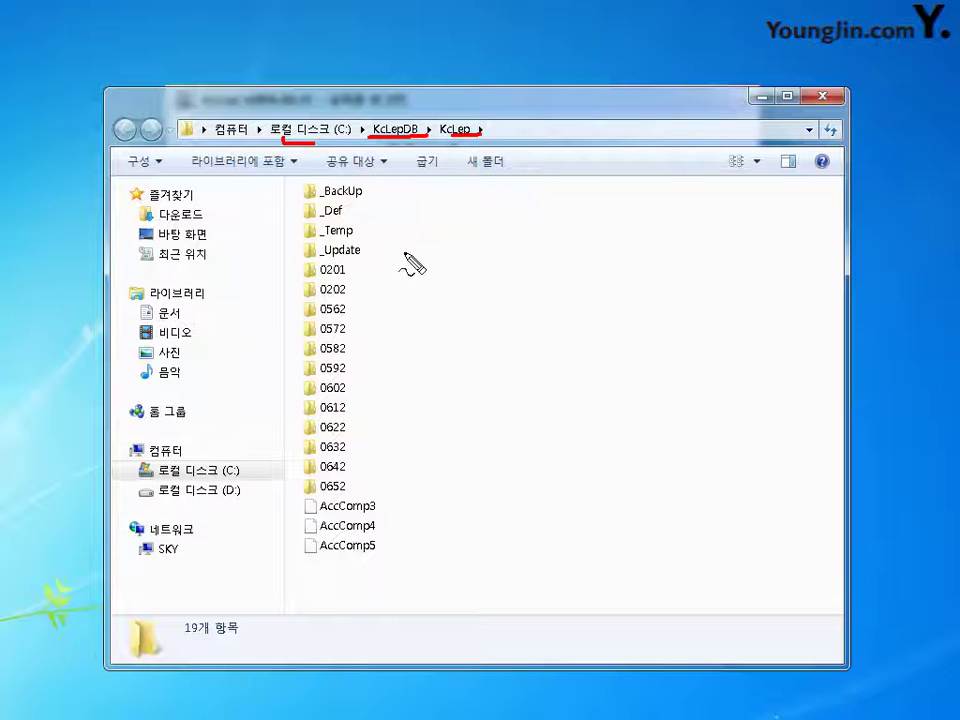
{"action": "mouse_move", "coordinate": [355, 273]}
{"action": "left_mouse_down"}
{"action": "mouse_move", "coordinate": [381, 409]}
{"action": "mouse_move", "coordinate": [370, 470]}
{"action": "mouse_move", "coordinate": [346, 497]}
{"action": "left_mouse_up"}
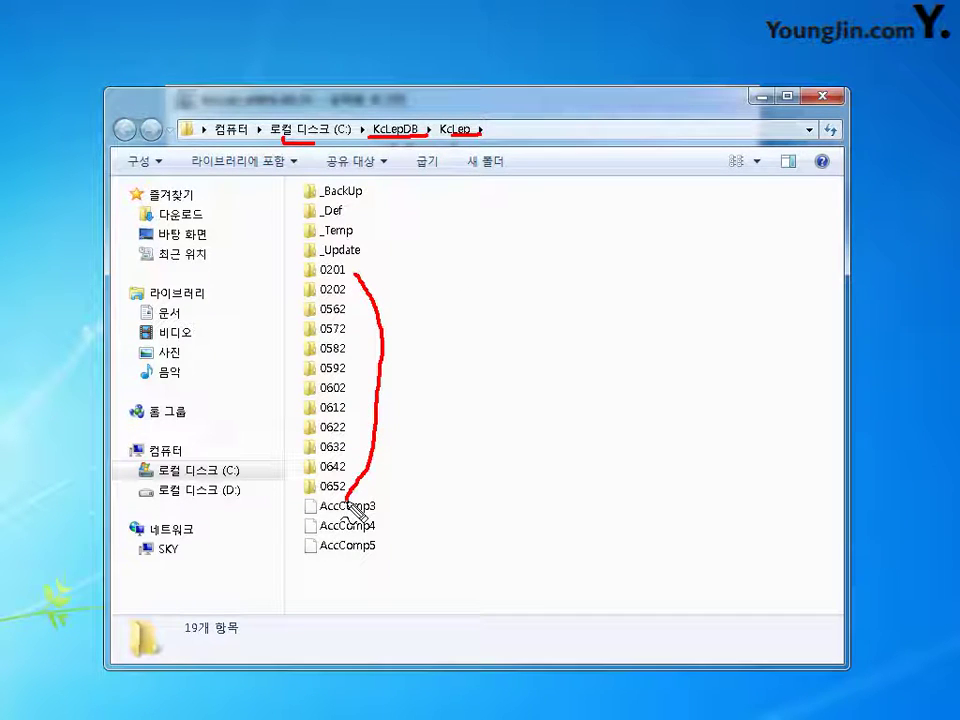
- Close the C:\KcLepDB\KcLep folder window and regenerate the company codes in 회사등록 with 회사코드재생성
{"action": "key", "text": "Escape"}
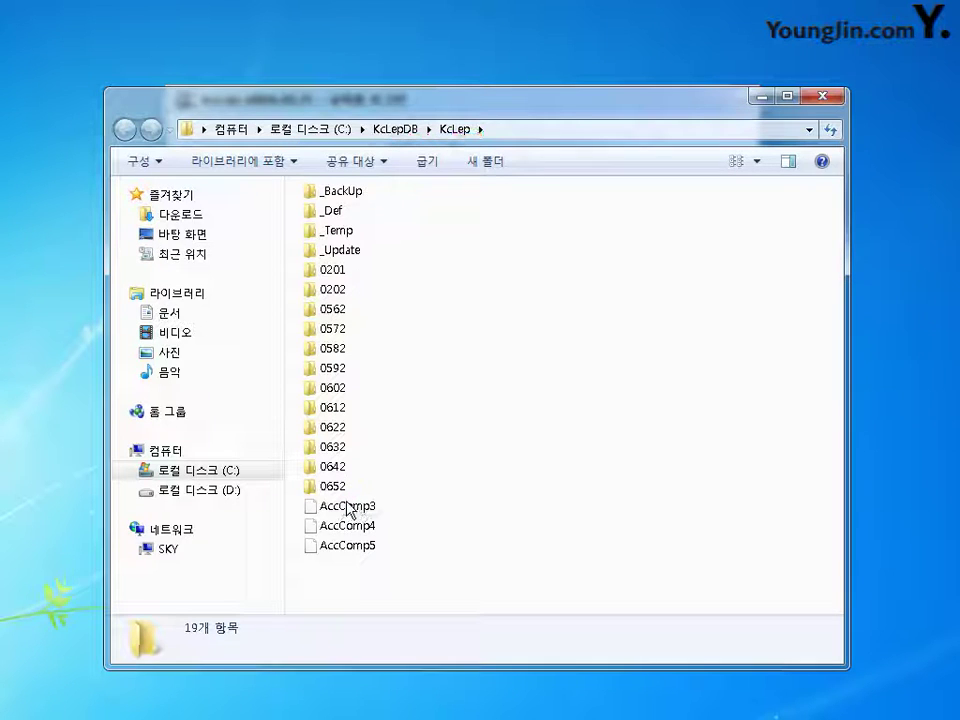
{"action": "left_click", "coordinate": [822, 96]}
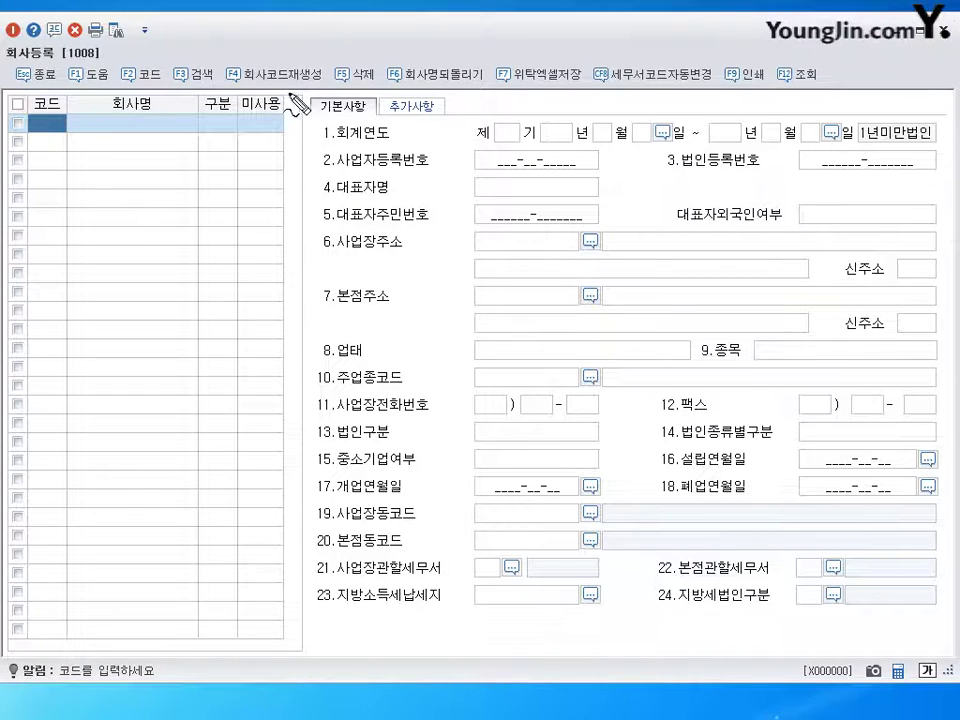
{"action": "mouse_move", "coordinate": [228, 86]}
{"action": "left_mouse_down"}
{"action": "mouse_move", "coordinate": [309, 87]}
{"action": "mouse_move", "coordinate": [258, 60]}
{"action": "mouse_move", "coordinate": [222, 62]}
{"action": "mouse_move", "coordinate": [226, 86]}
{"action": "left_mouse_up"}
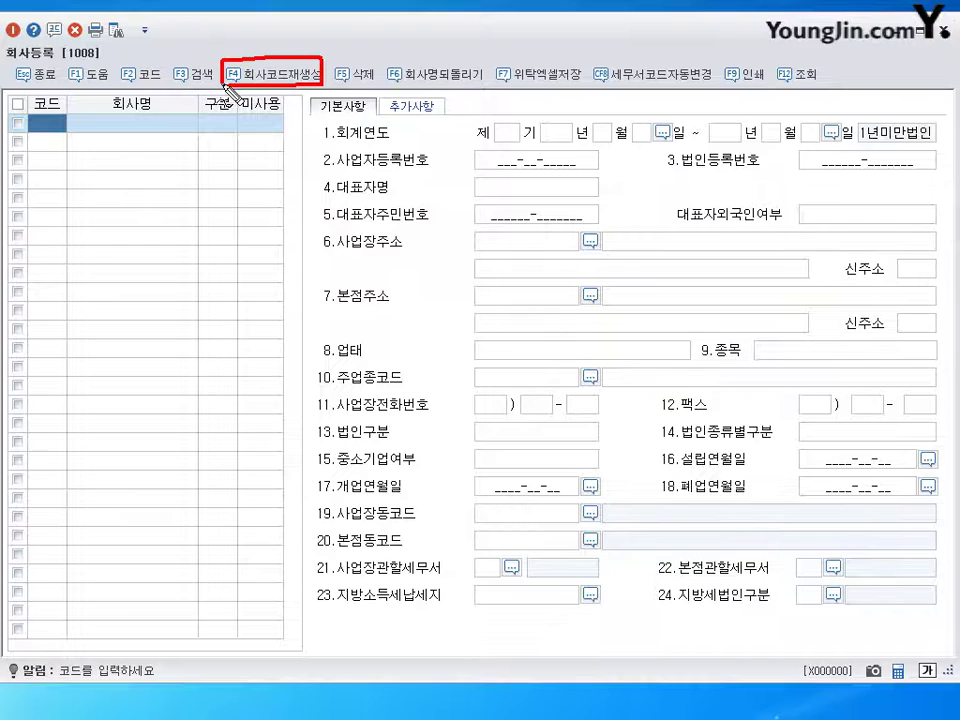
{"action": "key", "text": "Escape"}
{"action": "left_click", "coordinate": [289, 83]}
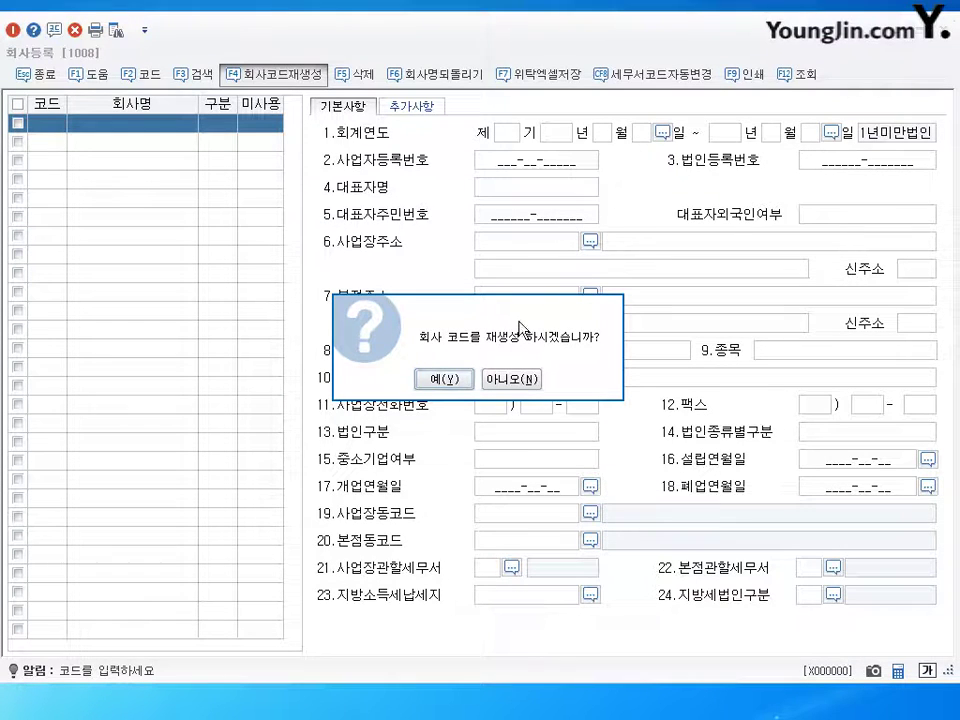
{"action": "left_click", "coordinate": [456, 388]}
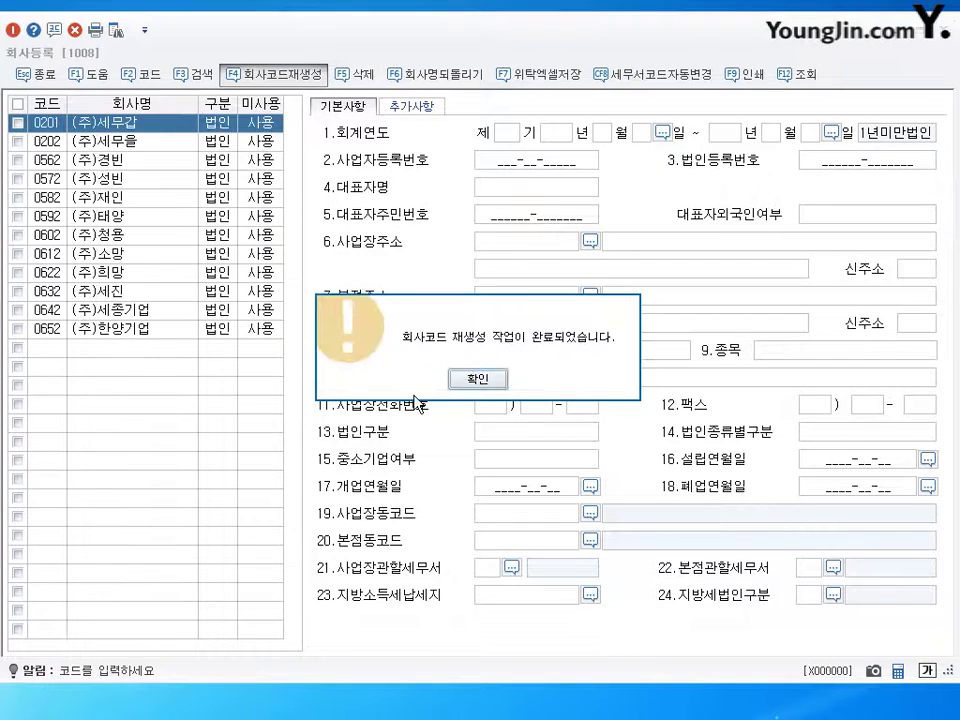
{"action": "left_click", "coordinate": [480, 380]}
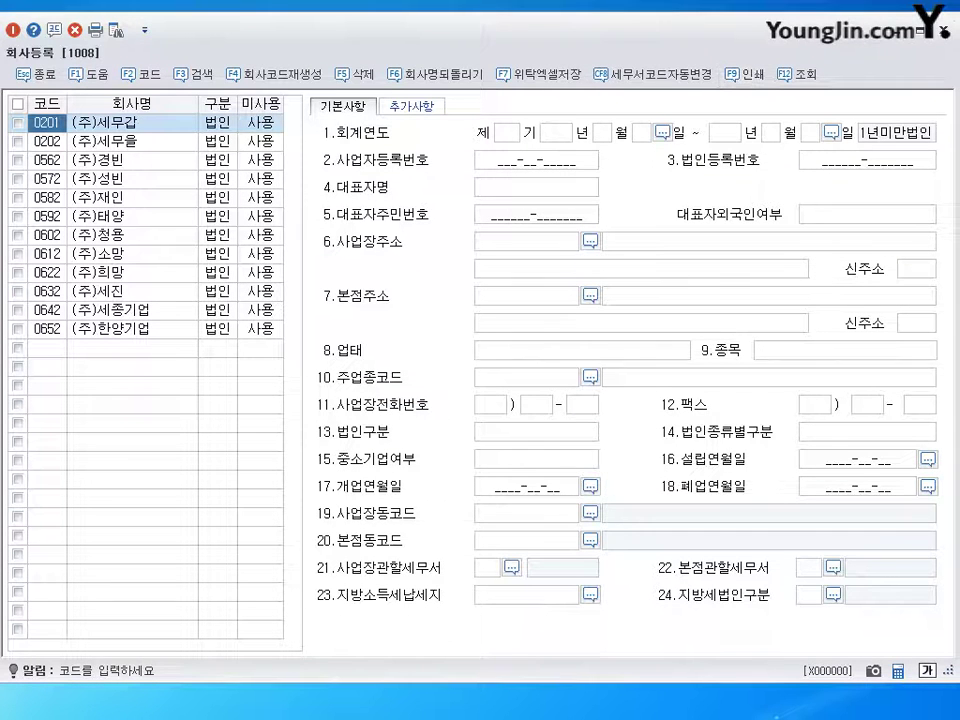
- Examine the 기본사항 details of (주)세무갑, (주)세무을 and (주)경빈 in 회사등록, then close the company registration
{"action": "left_click", "coordinate": [100, 141]}
{"action": "left_click", "coordinate": [100, 122]}
{"action": "left_click", "coordinate": [100, 141]}
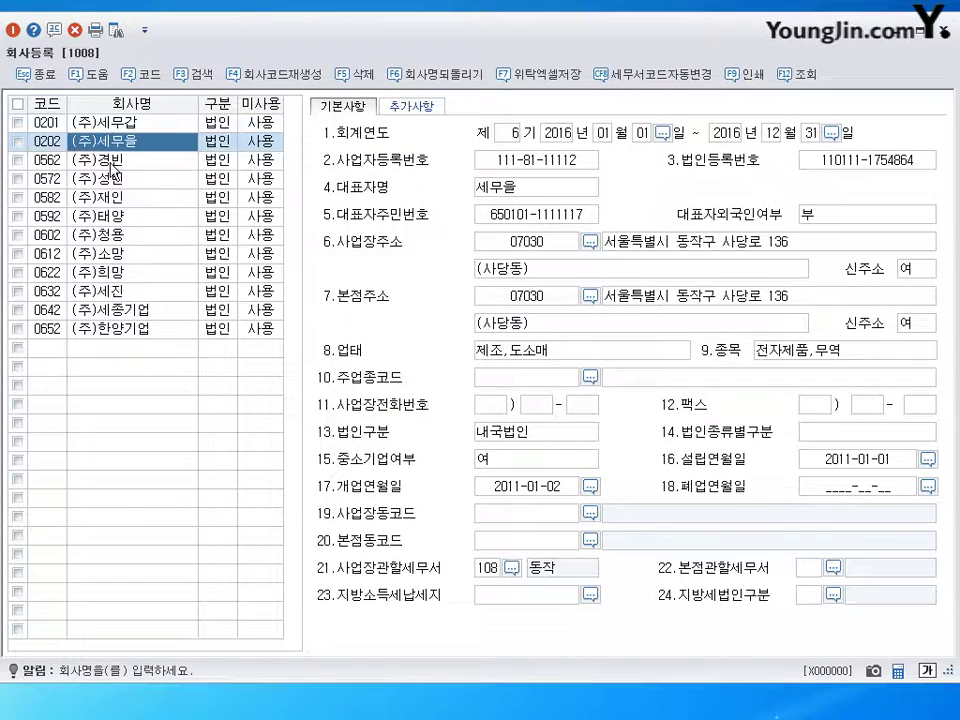
{"action": "left_click", "coordinate": [110, 159]}
{"action": "left_click", "coordinate": [118, 129]}
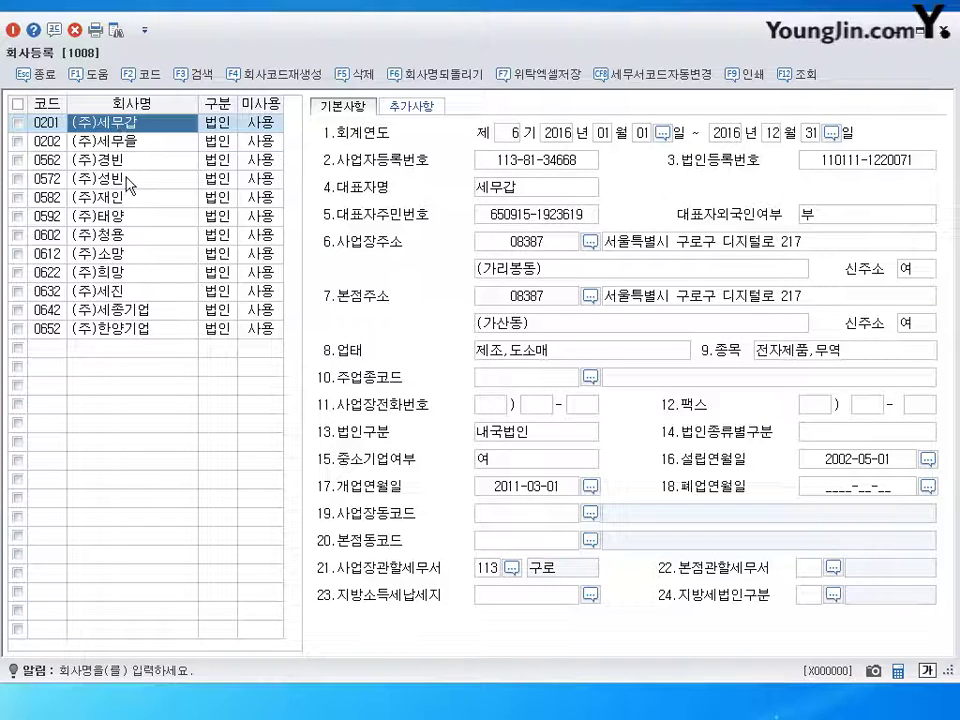
{"action": "left_click", "coordinate": [945, 30]}
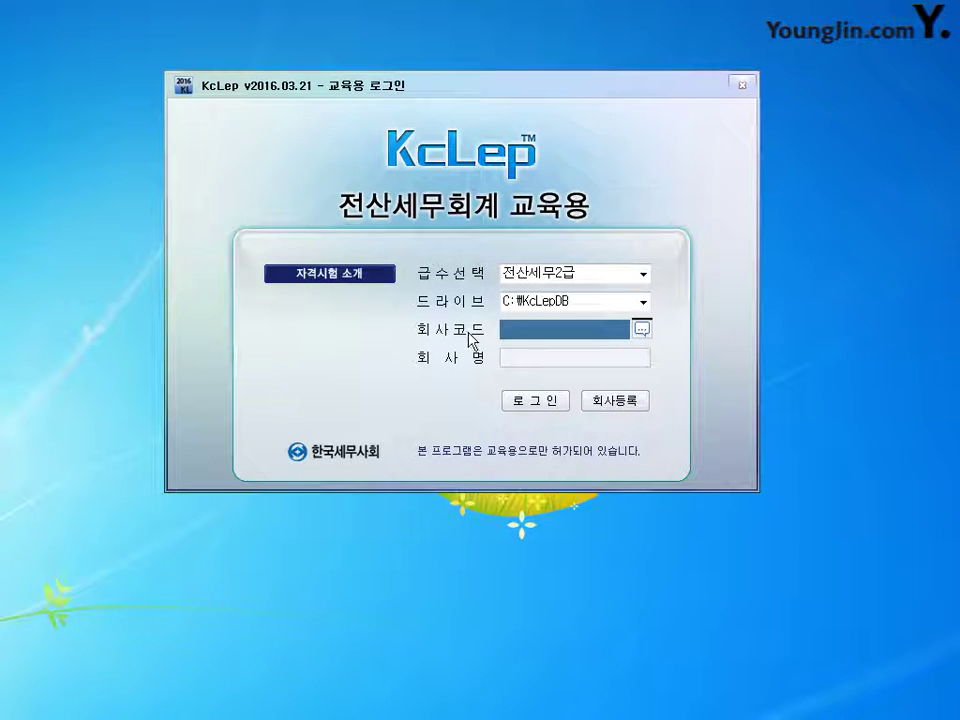
- Look up company code 0201 (주)세무갑, log in with it for 전산세무2급, and reposition the main window so its title is readable
{"action": "left_click", "coordinate": [641, 330]}
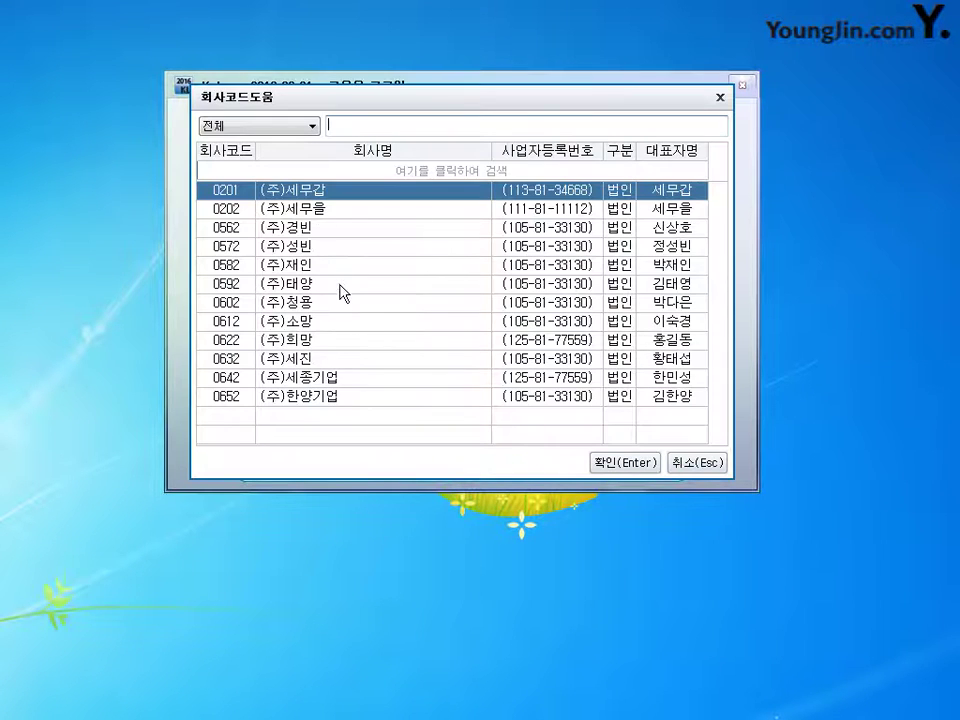
{"action": "left_click", "coordinate": [240, 170]}
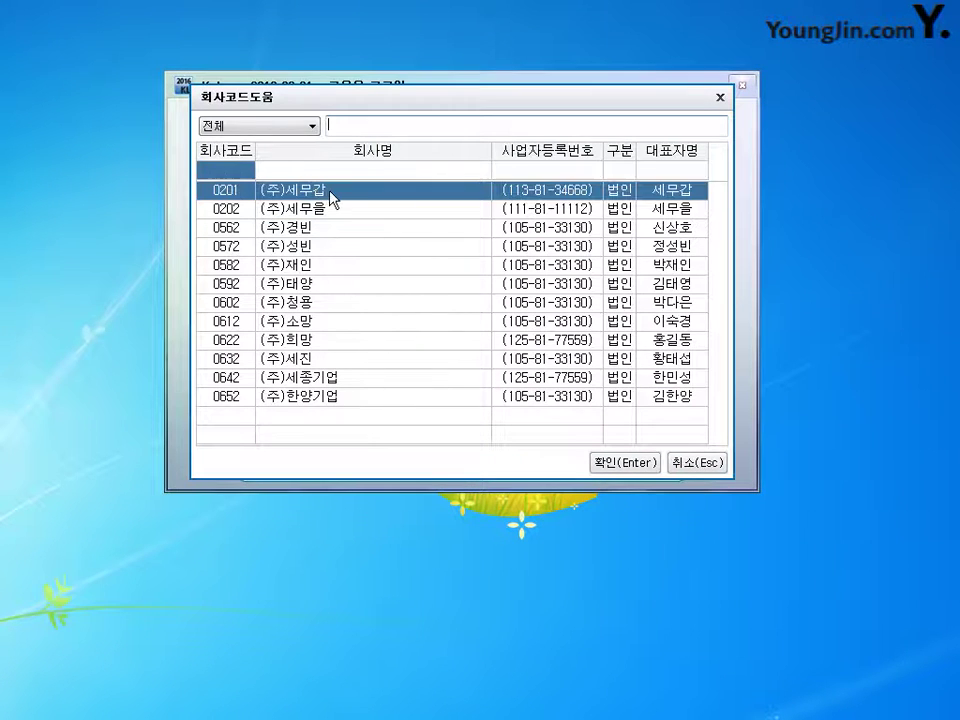
{"action": "left_click", "coordinate": [624, 470]}
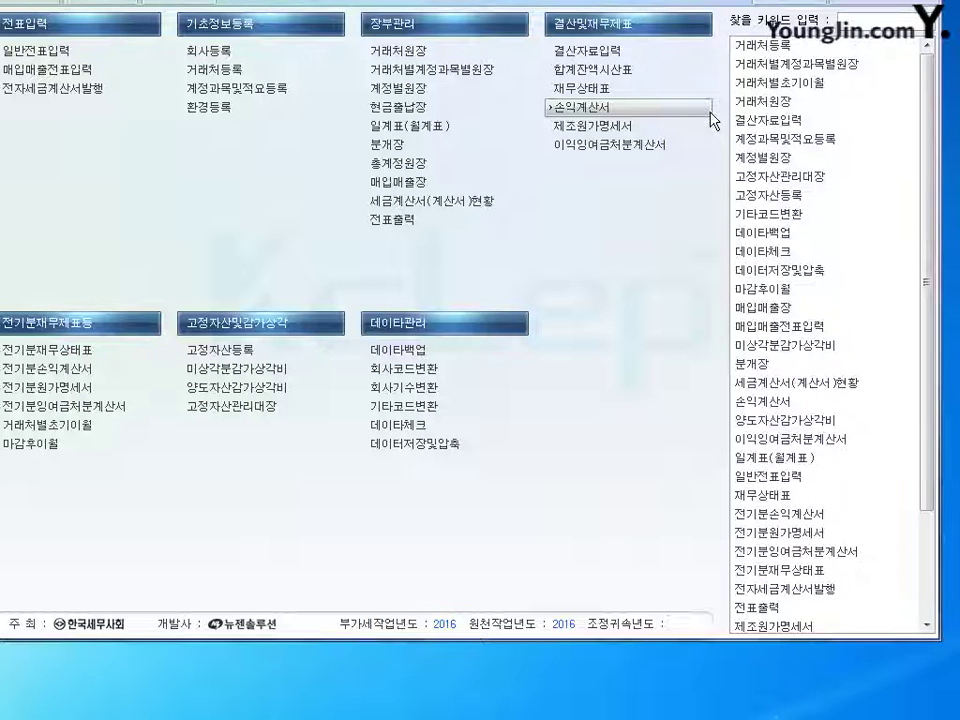
{"action": "left_click_drag", "start_coordinate": [710, 36], "coordinate": [692, 44]}
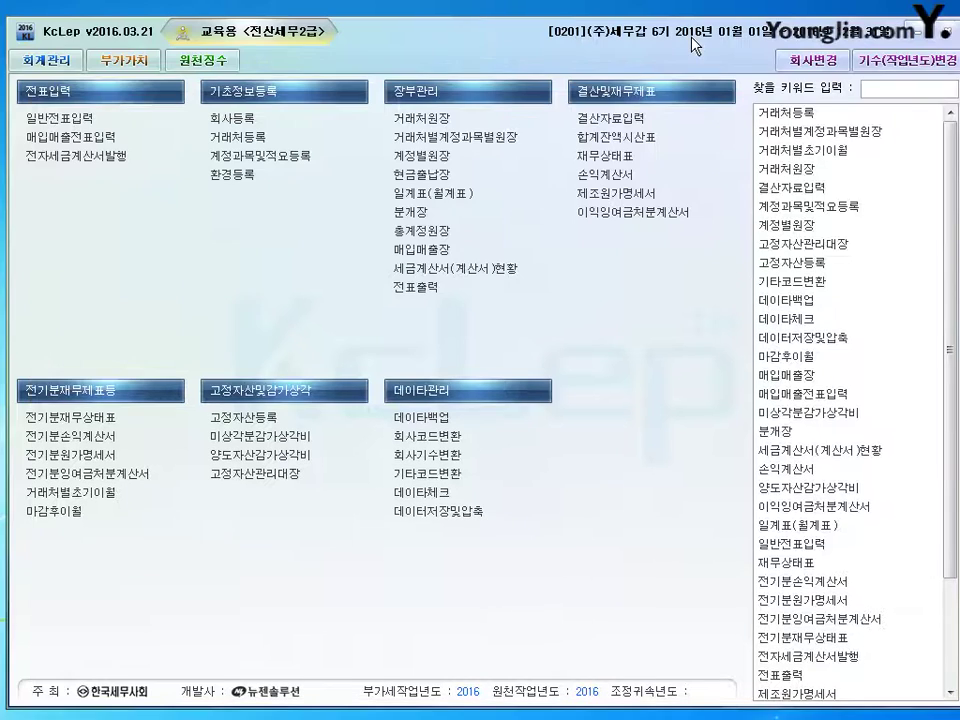